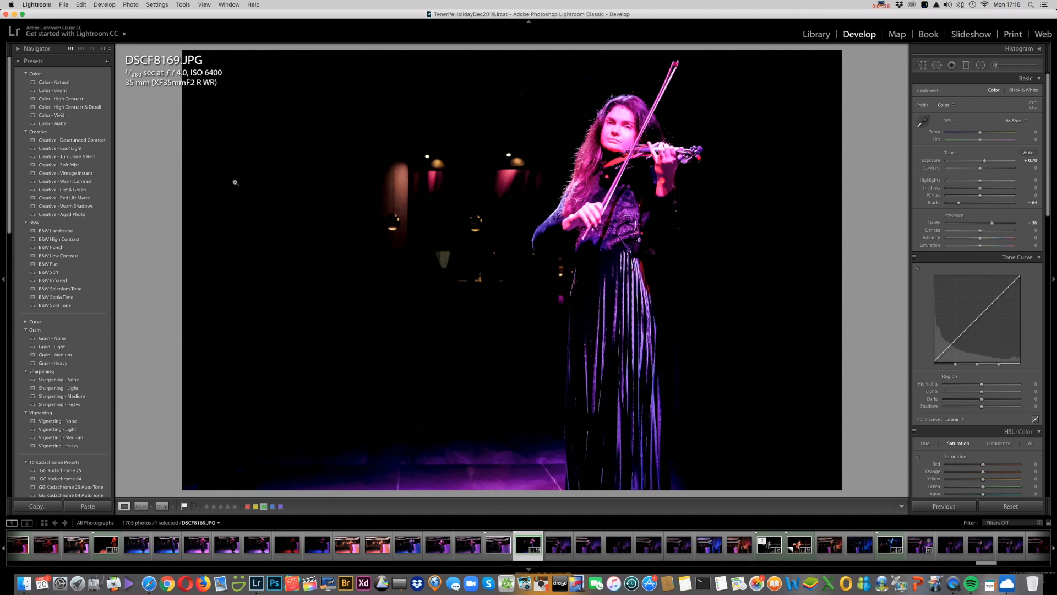
Start a photo import and choose the folder Pictures/2019/2019-11-24 as the source
click(64, 5)
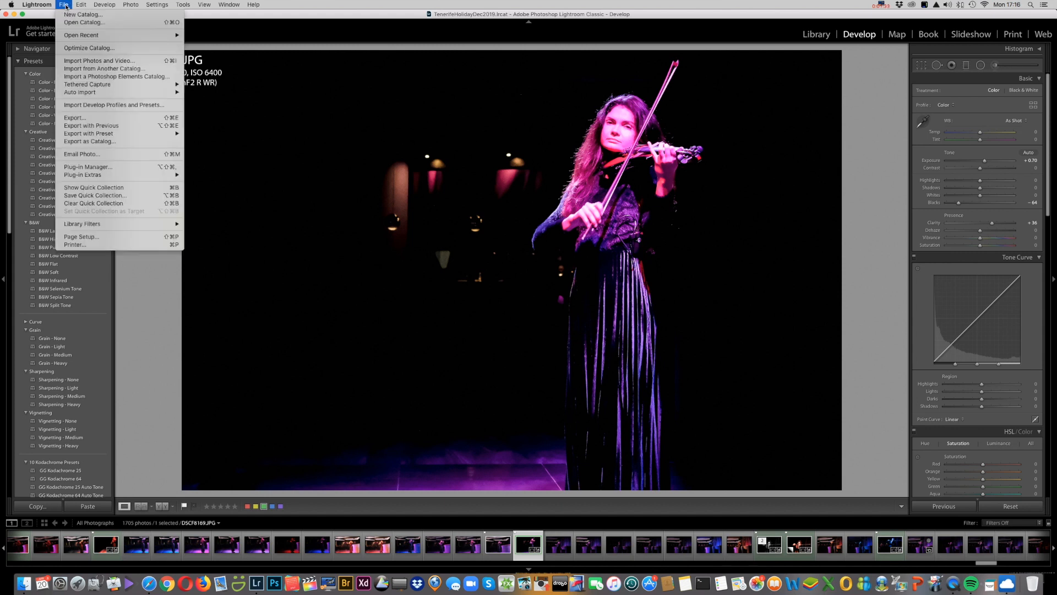
click(146, 62)
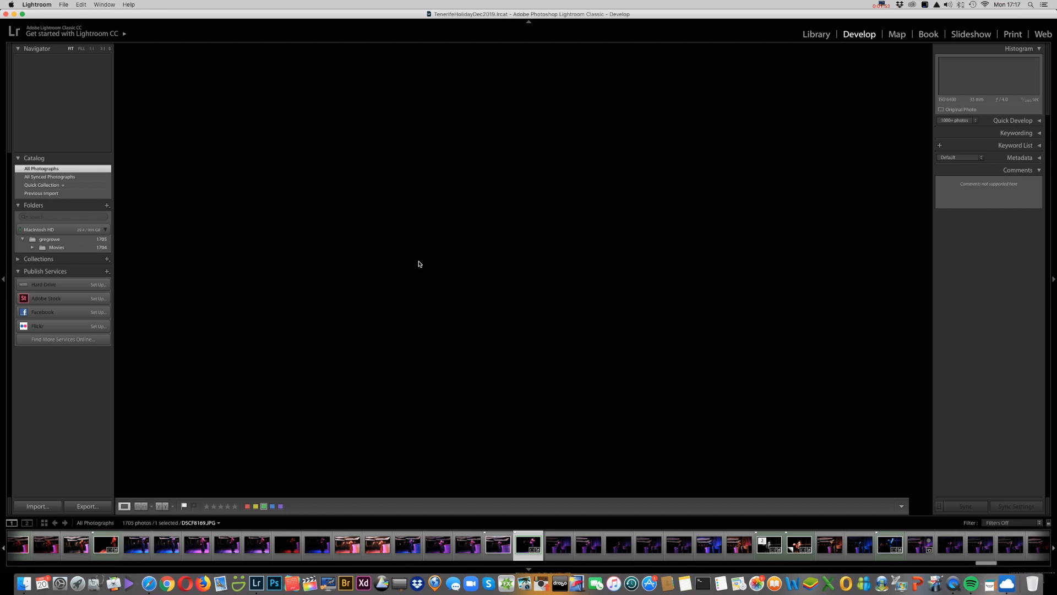
key(e)
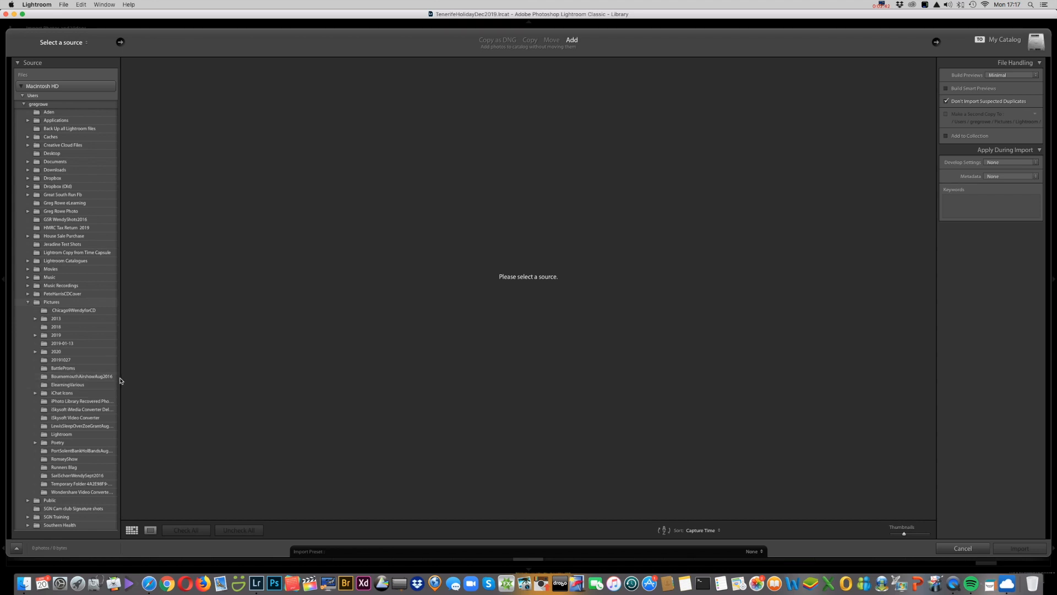
click(73, 337)
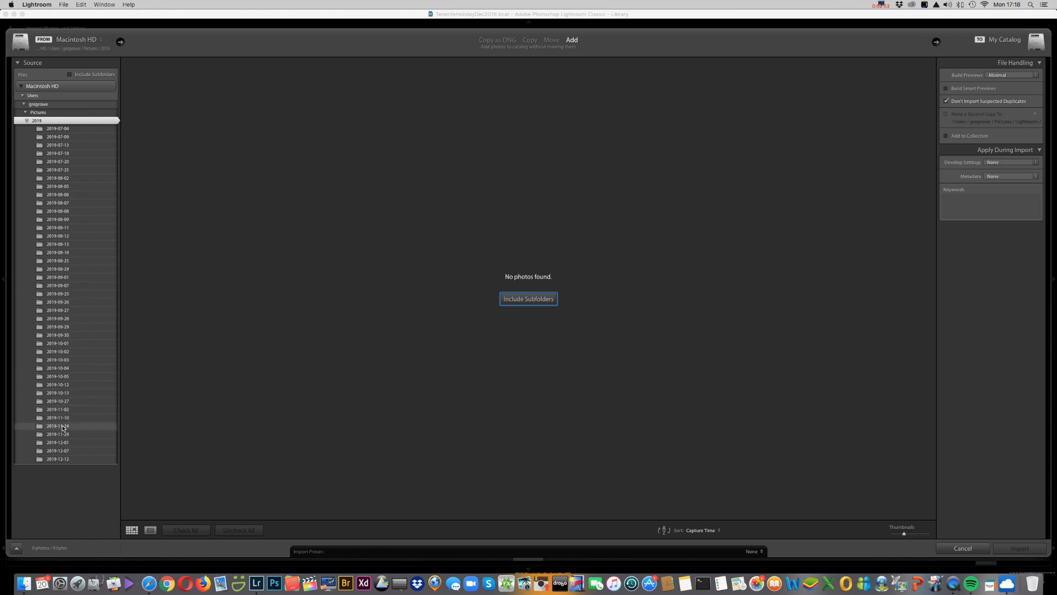
click(58, 426)
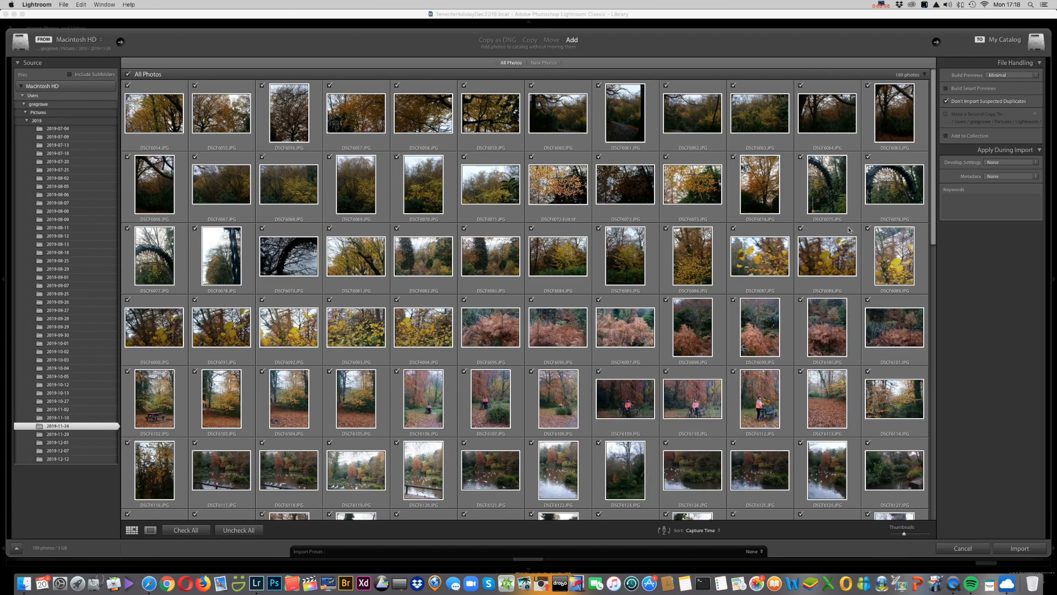
Exclude all photos in the source folder from the import selection
scroll(937, 213, down, 1)
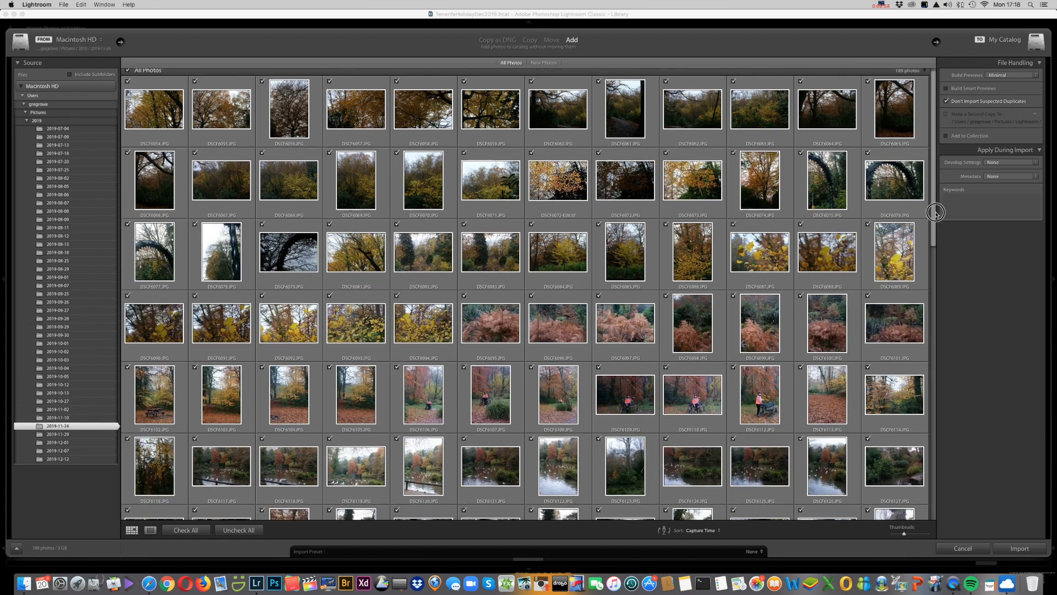
drag(936, 213, 939, 201)
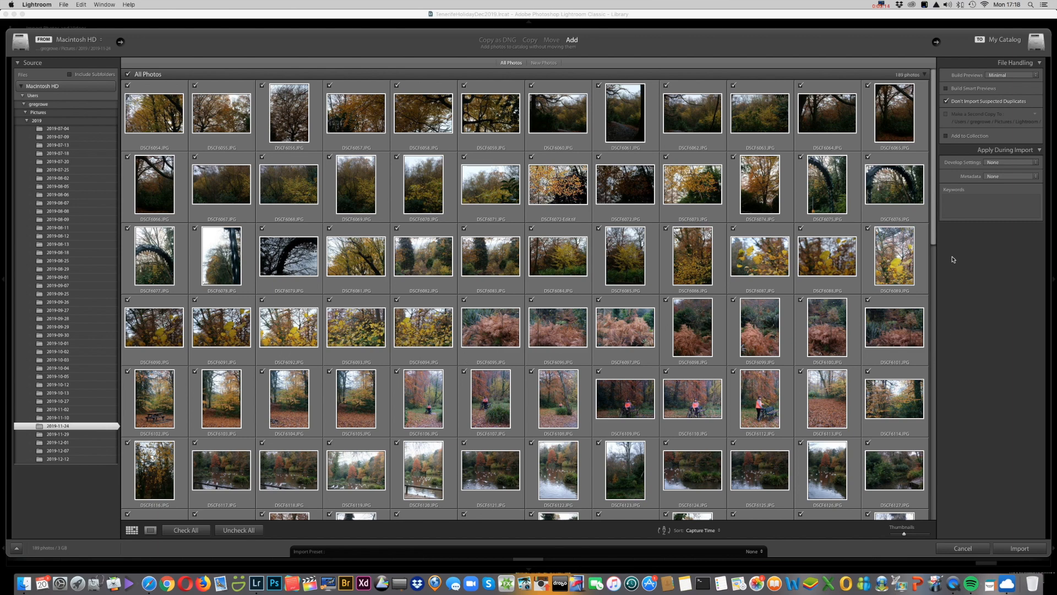
scroll(937, 232, down, 1)
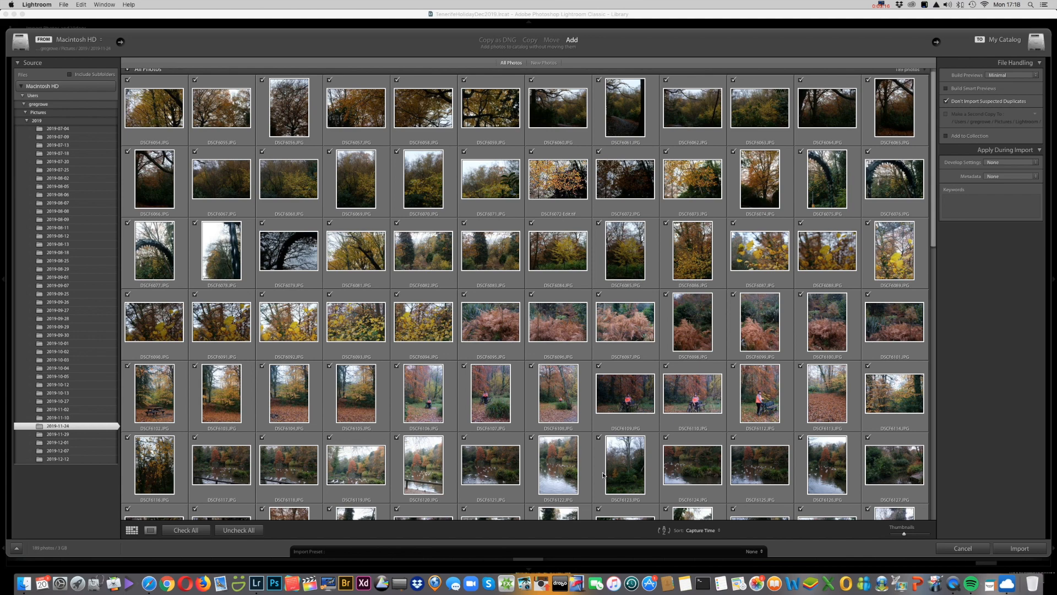
click(252, 532)
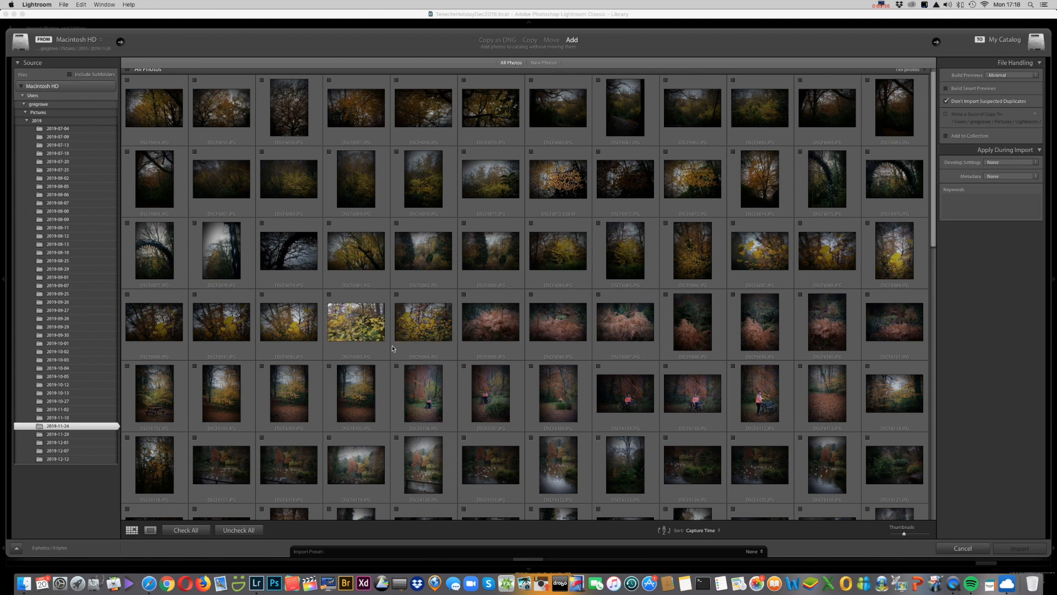
Mark only DSCF6140.JPG, DSCF6143.JPG and DSCF6192.JPG and import them into the catalog
drag(934, 238, 934, 327)
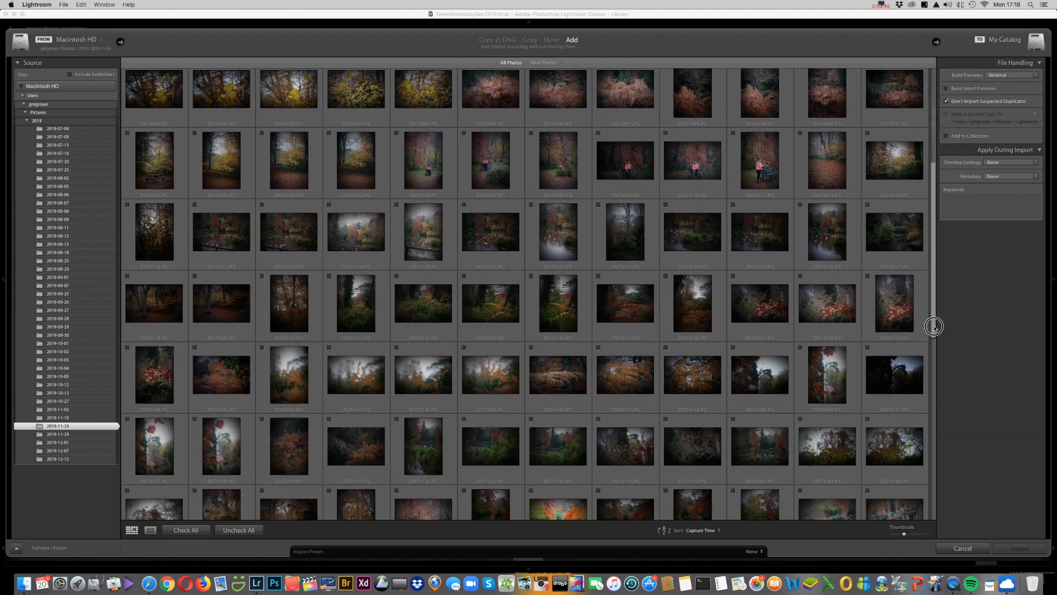
drag(934, 326, 935, 371)
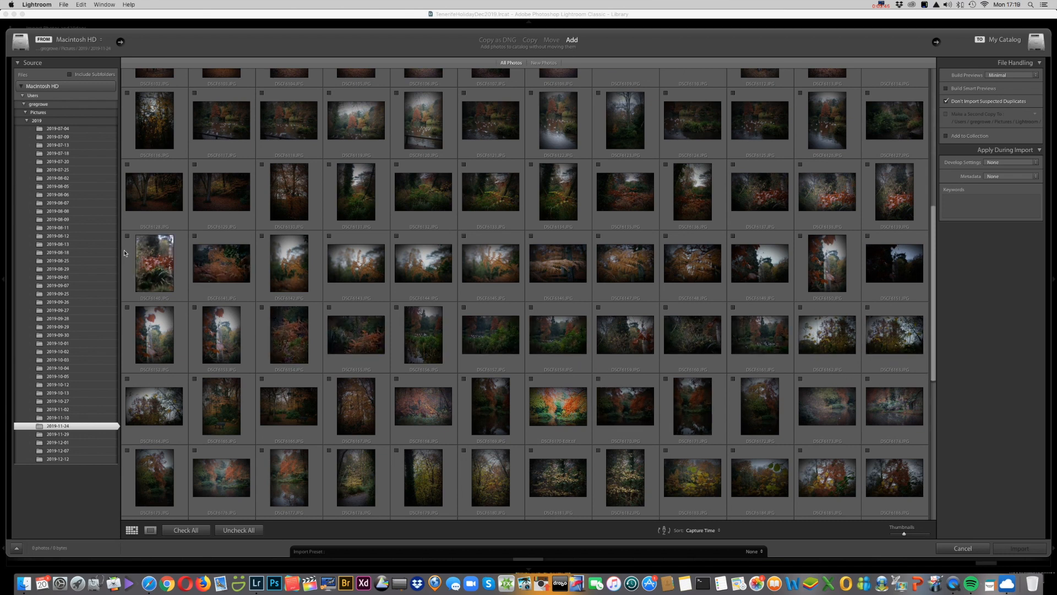
click(127, 237)
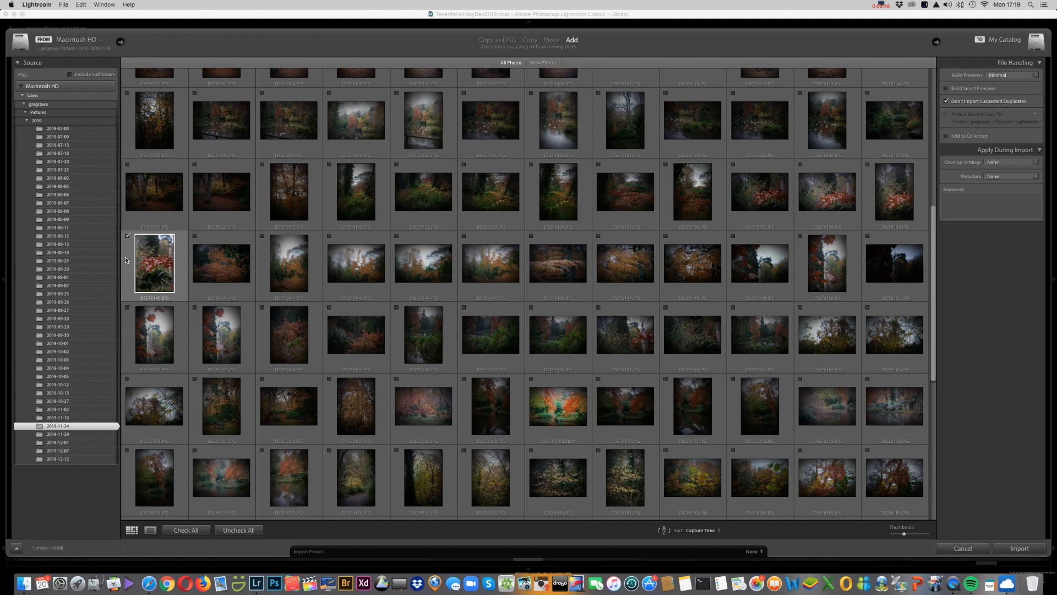
click(330, 236)
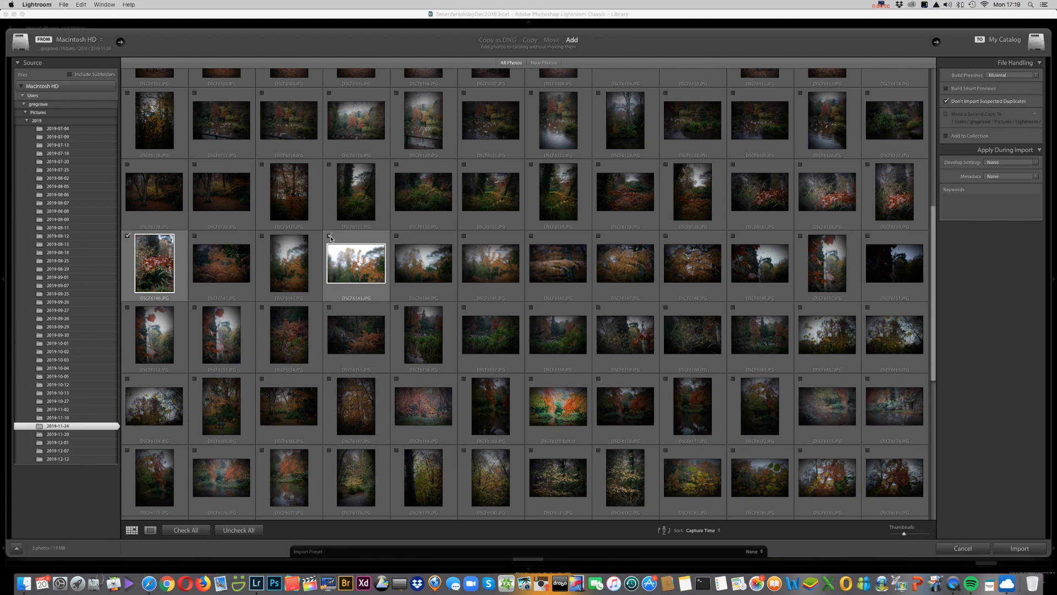
drag(933, 289, 925, 366)
click(465, 288)
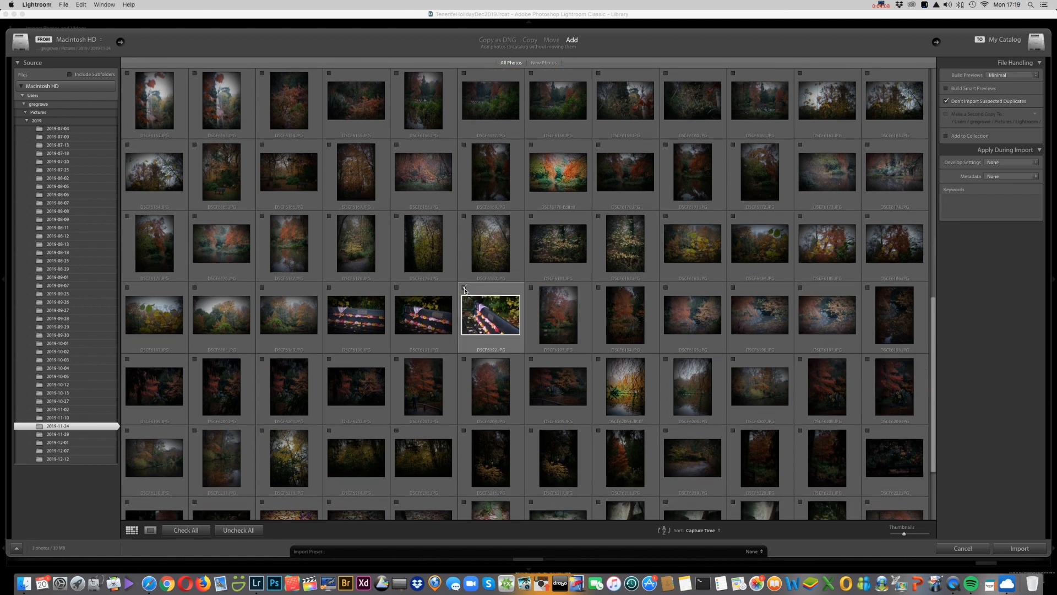
drag(937, 320, 951, 262)
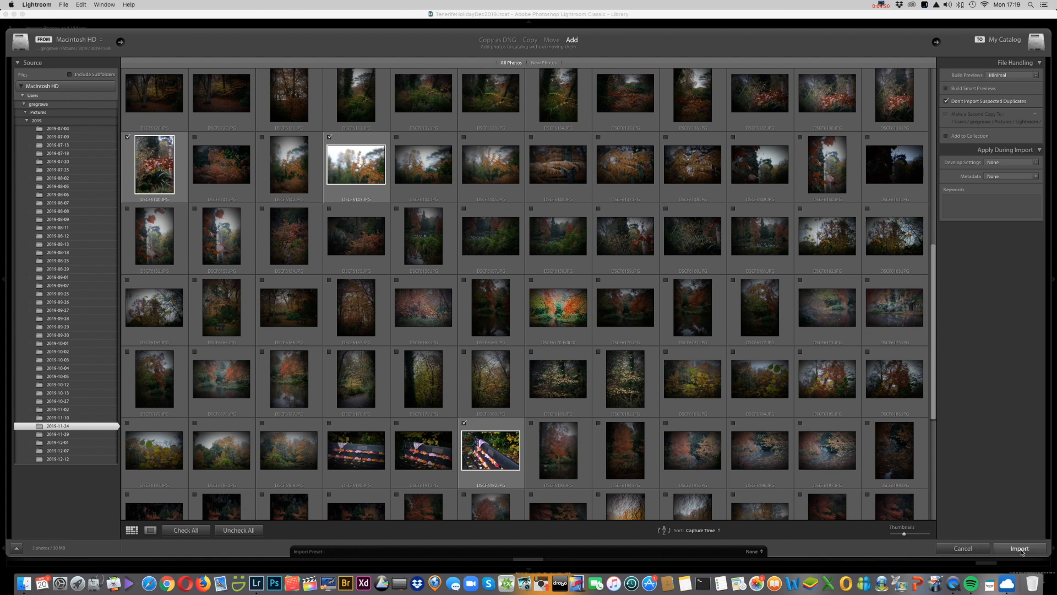
click(1020, 548)
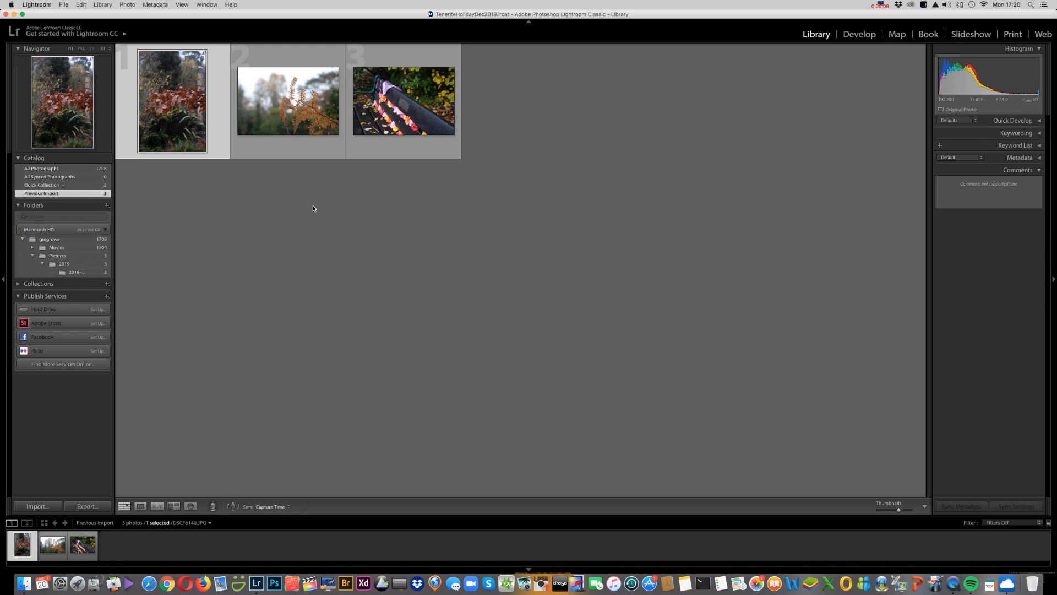
Review the three newly imported photos, first in the previous import and among all photographs in the catalog
click(55, 538)
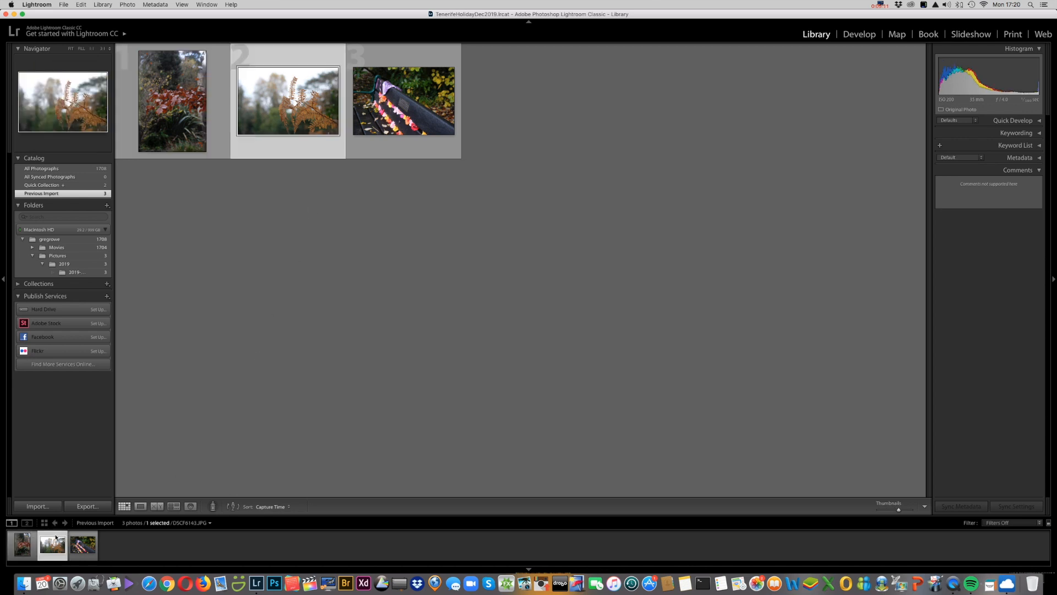
click(93, 540)
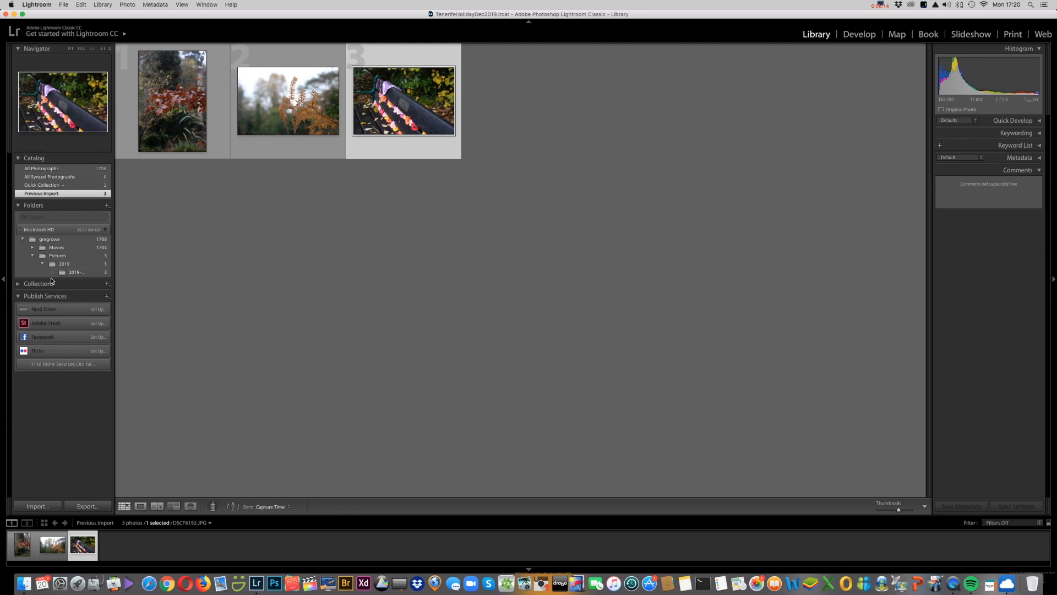
click(56, 170)
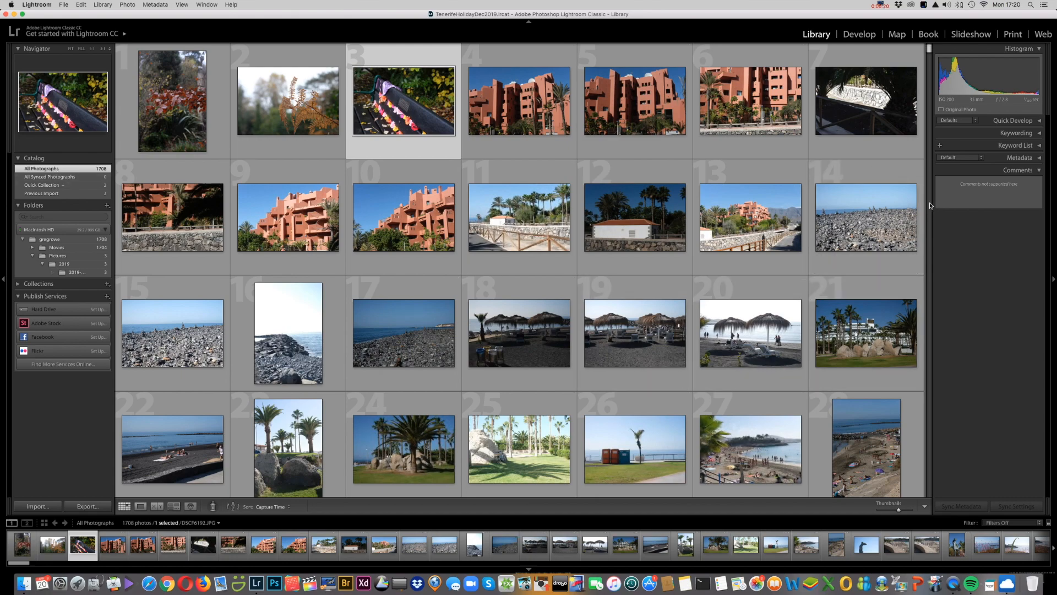
scroll(930, 209, down, 12)
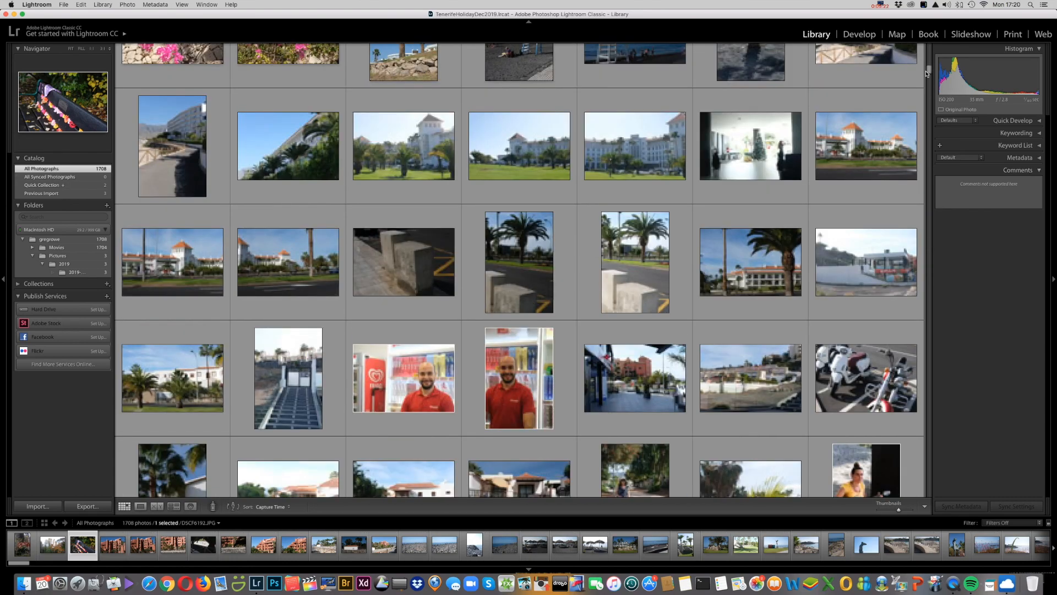
drag(927, 74, 929, 49)
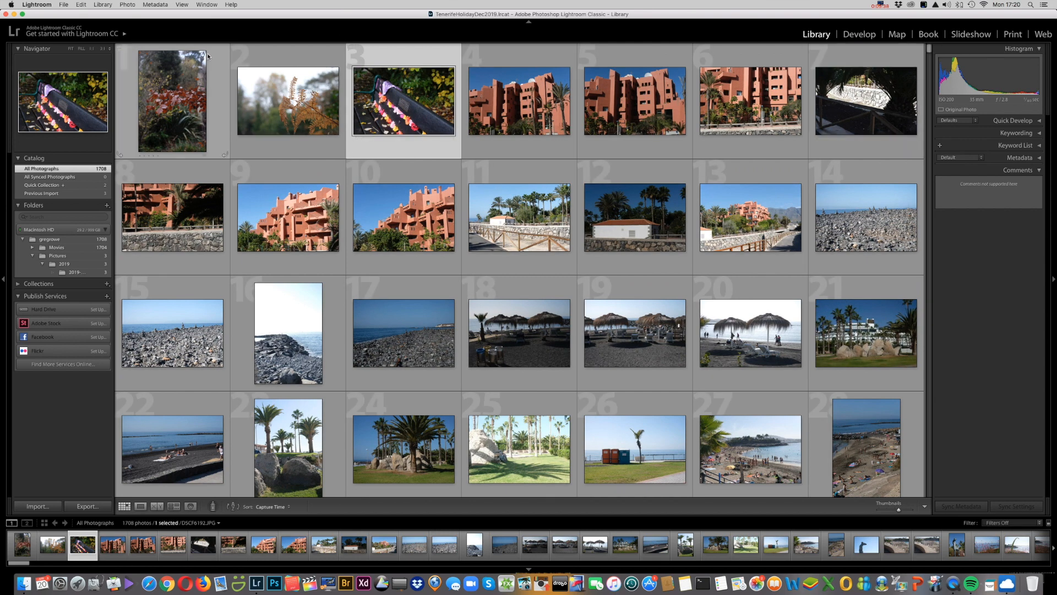
click(201, 95)
click(303, 48)
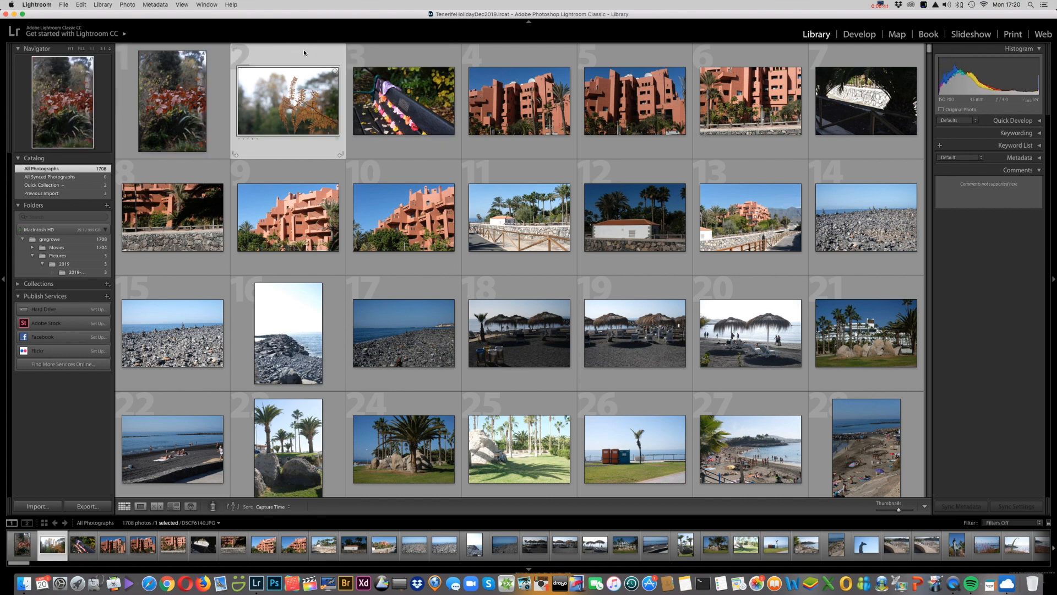
click(391, 61)
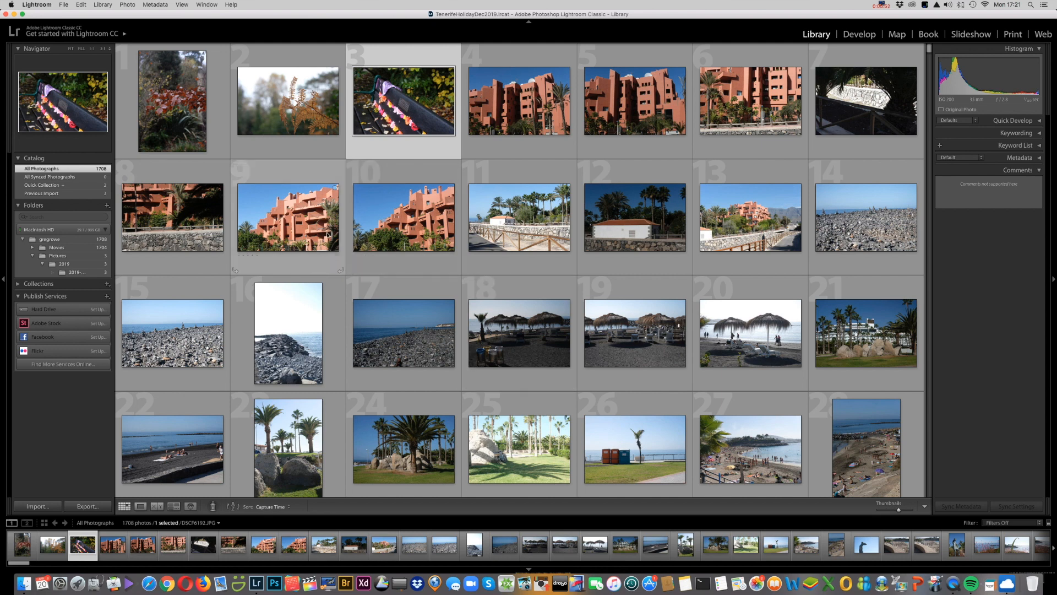
Show only the previous import and open DSCF6140.JPG in the Develop module
click(42, 194)
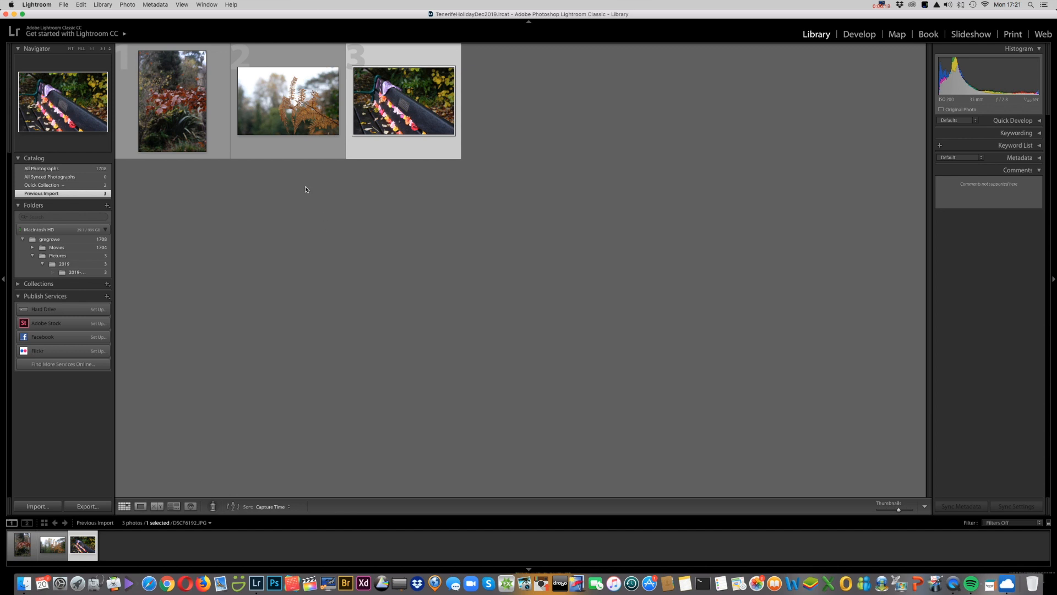
click(128, 102)
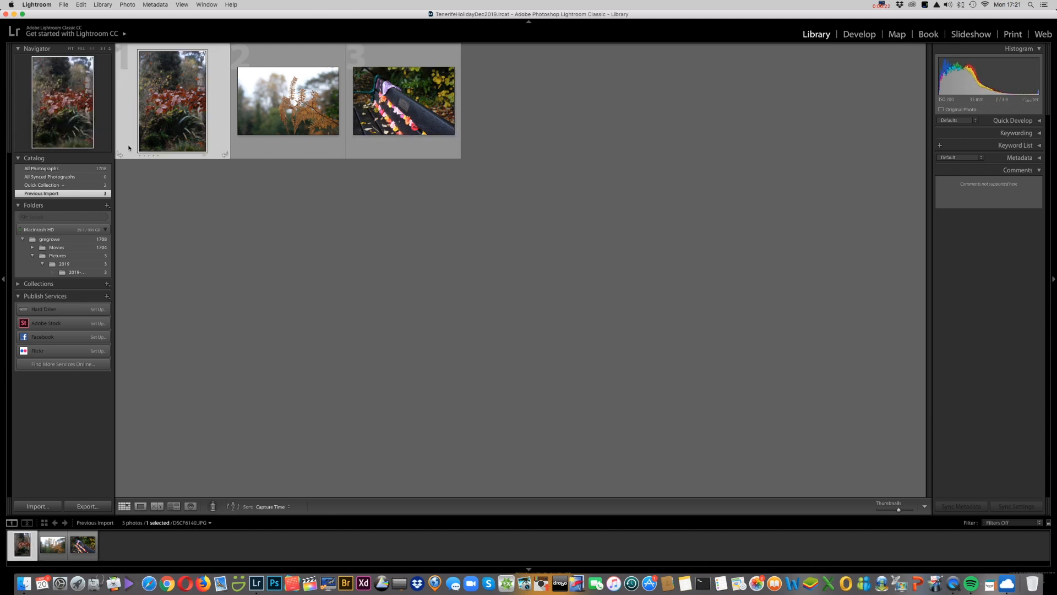
double_click(157, 108)
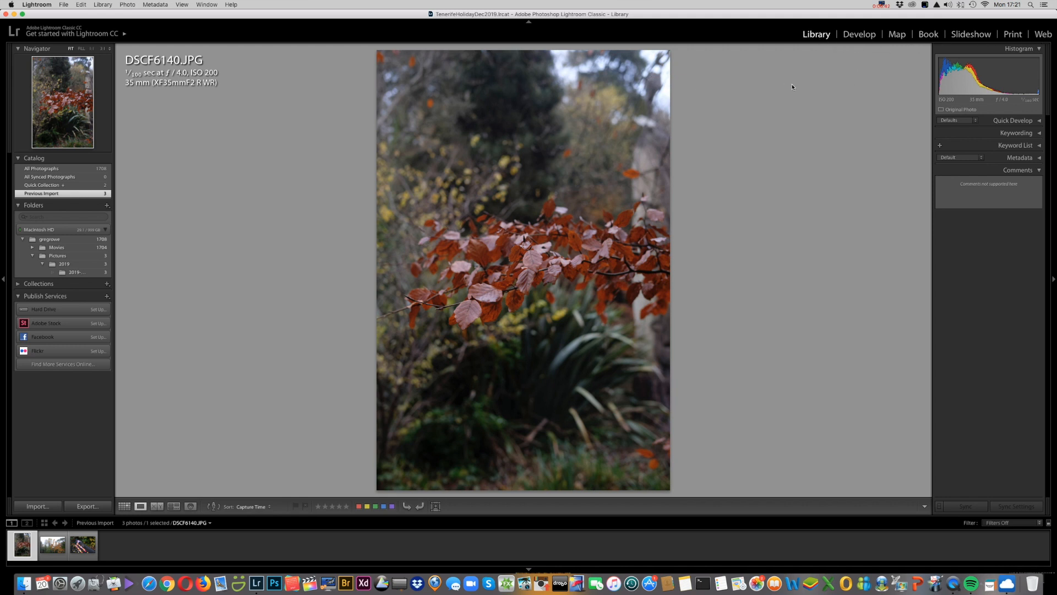
click(860, 35)
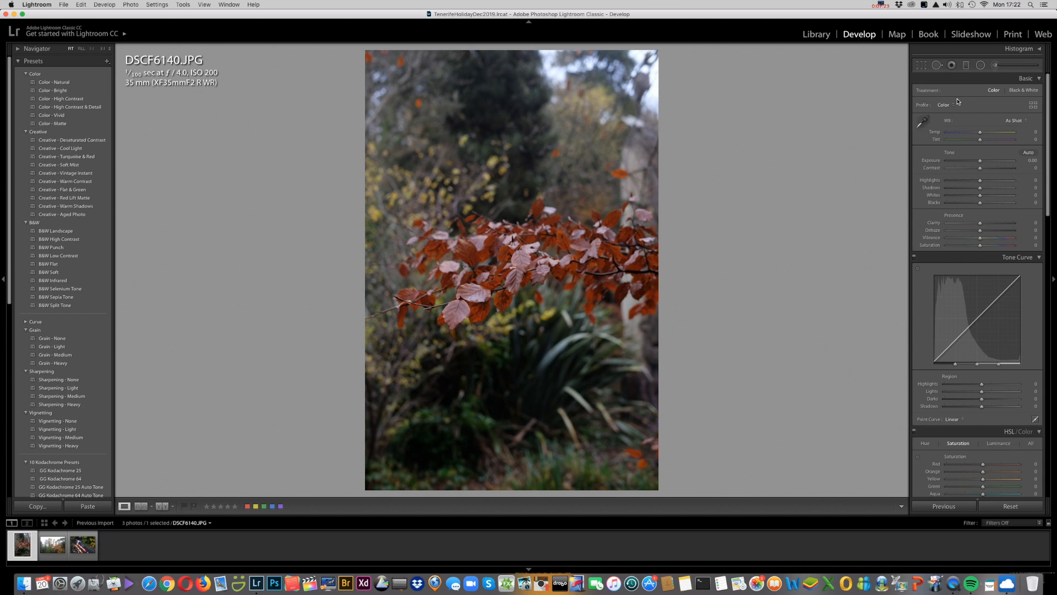
Look over the Develop adjustments and raise the photo's Exposure to +1.00
drag(1045, 156, 1048, 211)
drag(1052, 172, 1048, 369)
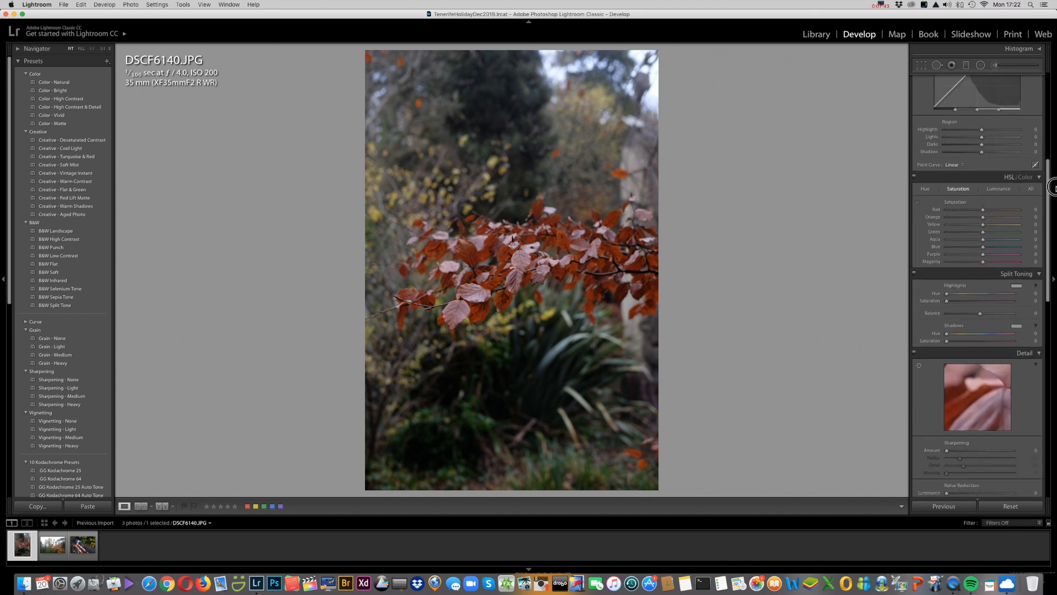
scroll(1052, 141, up, 1)
drag(1048, 157, 1049, 99)
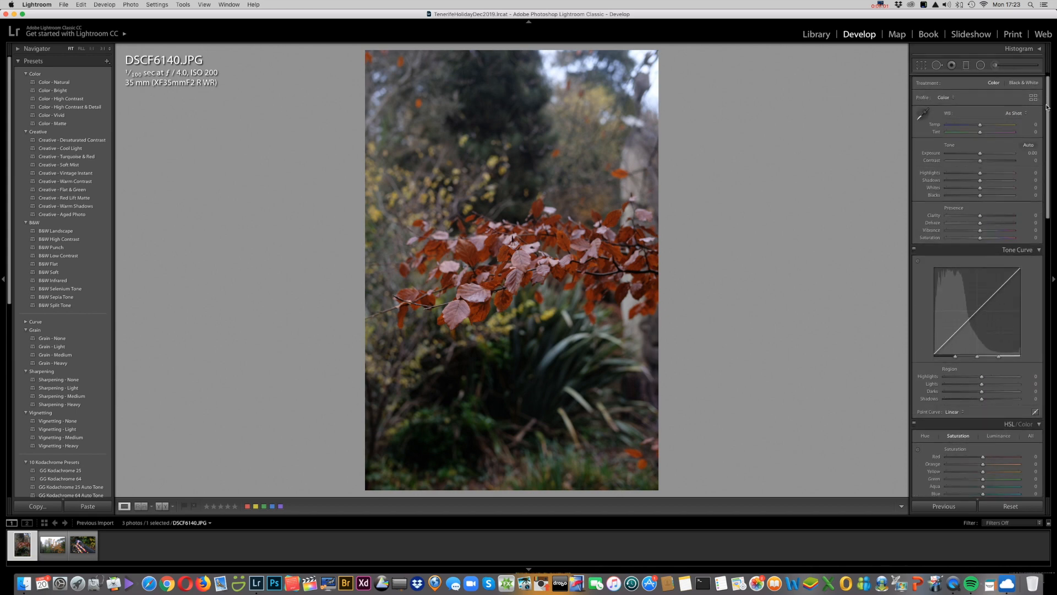
drag(1049, 159, 1050, 113)
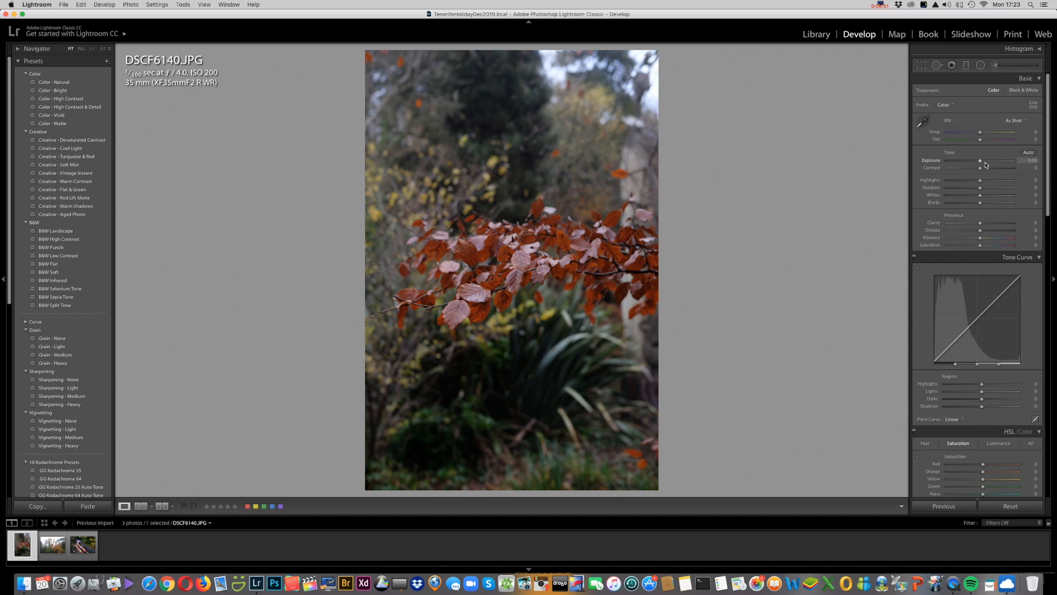
mouse_move(982, 162)
mouse_down()
mouse_move(964, 161)
mouse_move(999, 163)
mouse_move(982, 162)
mouse_up()
mouse_move(981, 162)
mouse_down()
mouse_move(999, 163)
mouse_move(970, 165)
mouse_move(986, 163)
mouse_up()
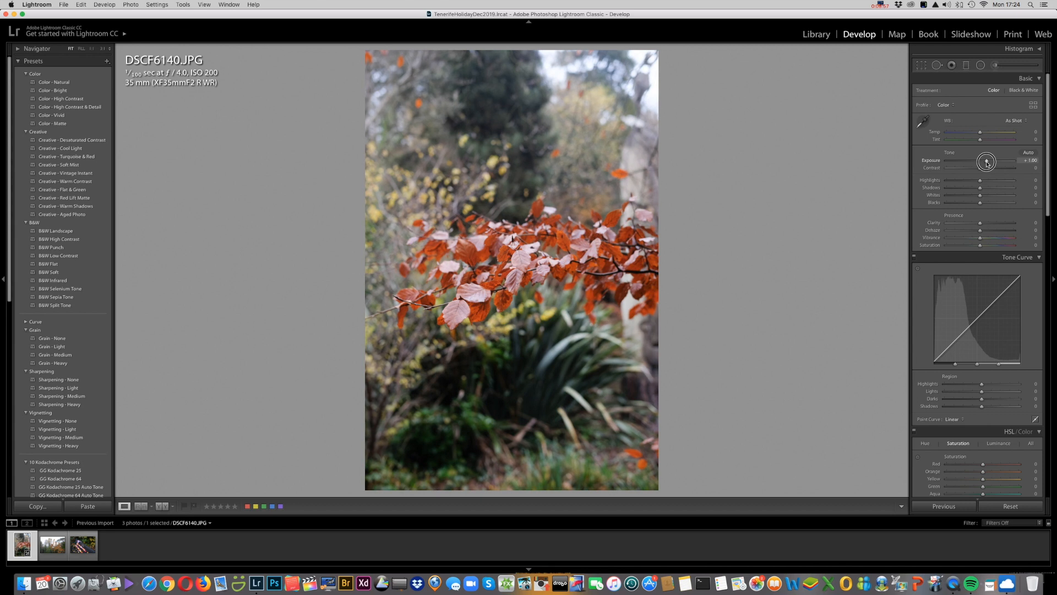
drag(987, 163, 987, 163)
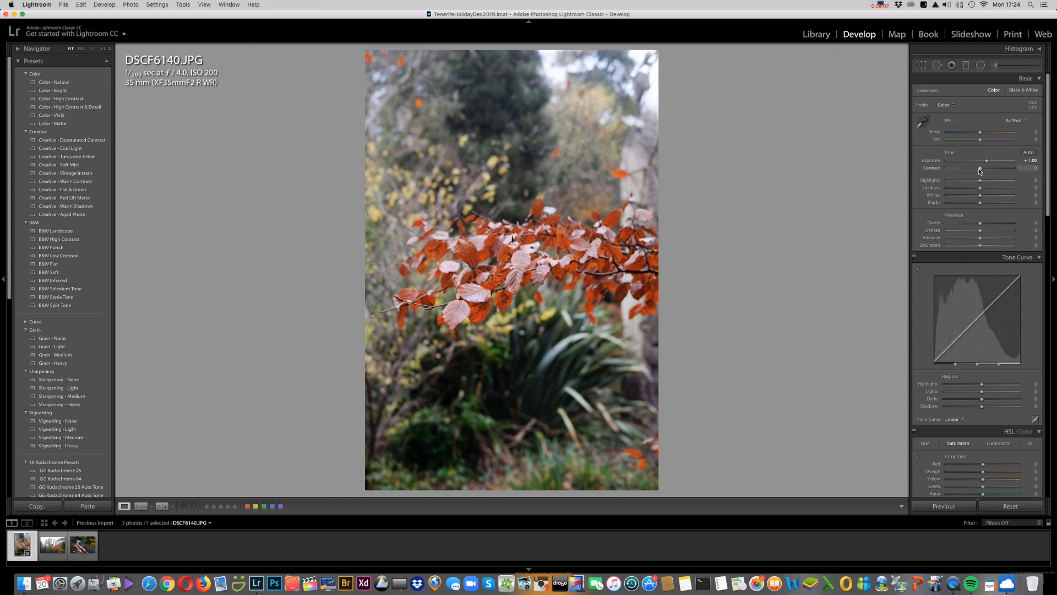
Increase the photo's Contrast to +30
drag(980, 172, 982, 170)
mouse_move(981, 170)
mouse_down()
mouse_move(924, 170)
mouse_move(1021, 174)
mouse_move(971, 173)
mouse_move(990, 173)
mouse_up()
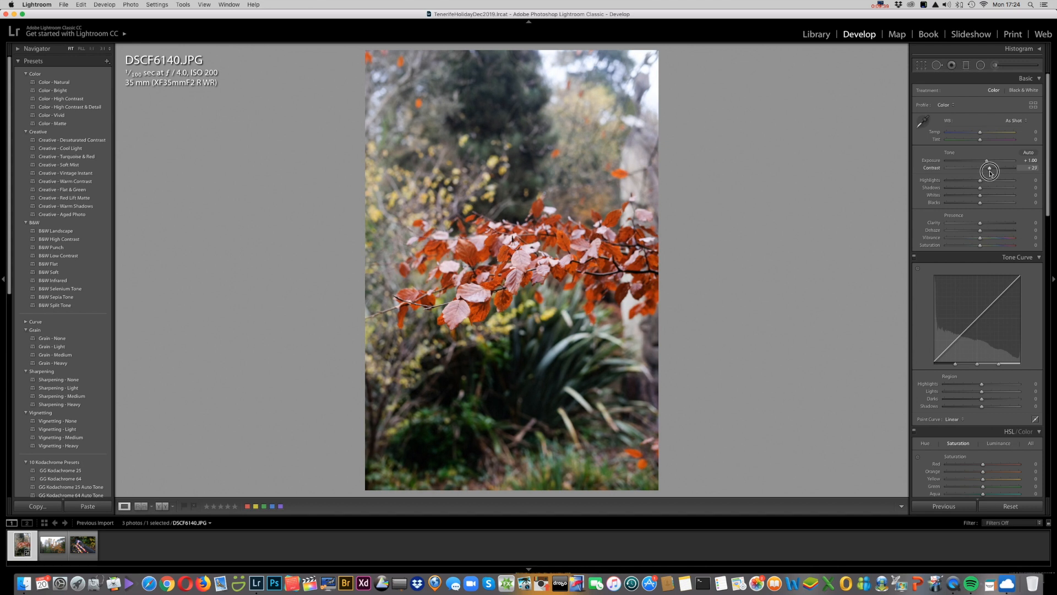
drag(990, 173, 992, 173)
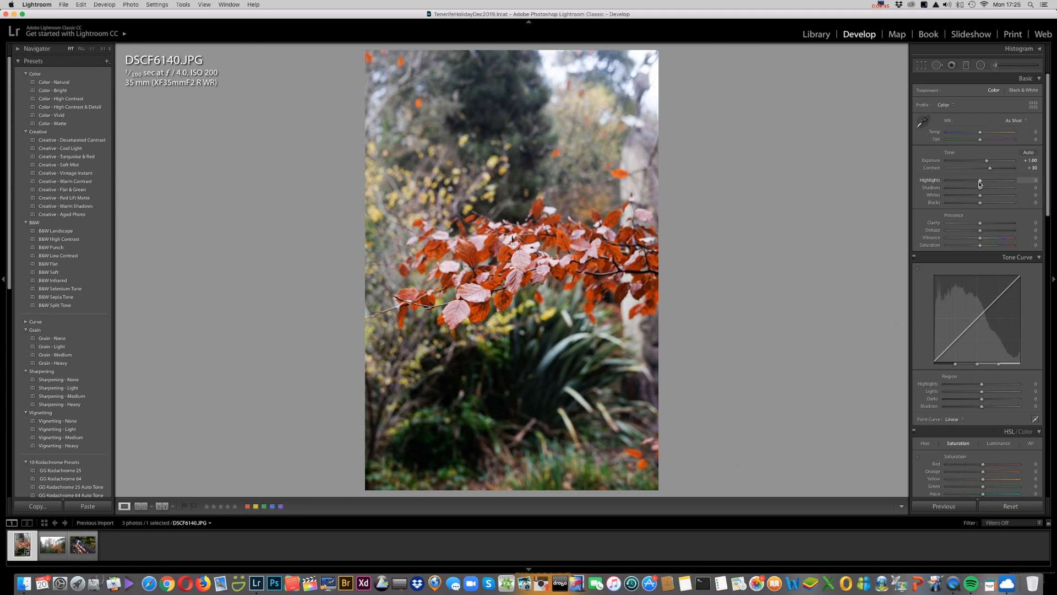
Set the photo's Highlights to -6 and its Shadows to +16 in the basic tone adjustments
mouse_move(981, 184)
mouse_down()
mouse_move(967, 183)
mouse_move(1005, 184)
mouse_move(937, 187)
mouse_move(1015, 184)
mouse_move(976, 185)
mouse_up()
click(1015, 184)
drag(977, 185, 979, 185)
mouse_move(980, 191)
mouse_down()
mouse_move(941, 190)
mouse_move(1017, 193)
mouse_move(998, 193)
mouse_up()
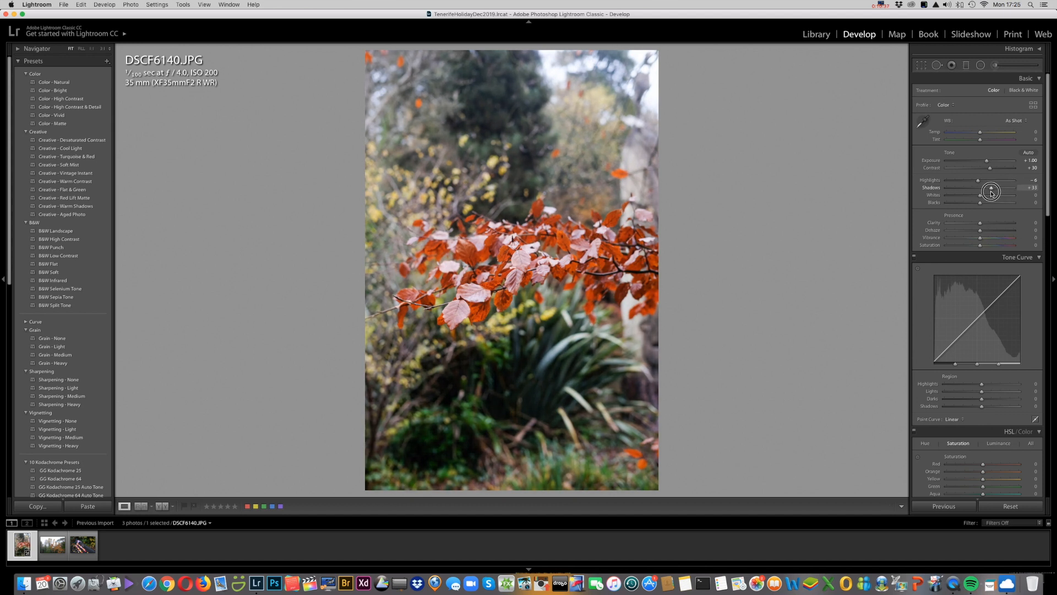
mouse_move(990, 192)
mouse_down()
mouse_move(965, 192)
mouse_move(986, 194)
mouse_up()
drag(985, 193, 986, 194)
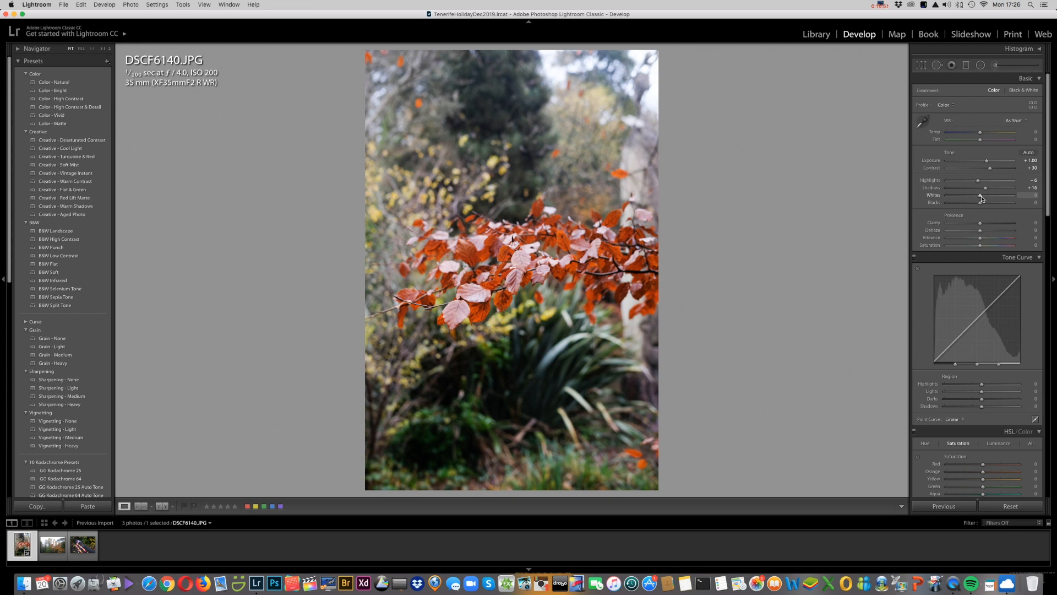
Raise the photo's Whites to +29 and increase its Blacks slightly
mouse_move(982, 197)
mouse_down()
mouse_move(941, 195)
mouse_move(1026, 199)
mouse_move(982, 199)
mouse_move(992, 202)
mouse_up()
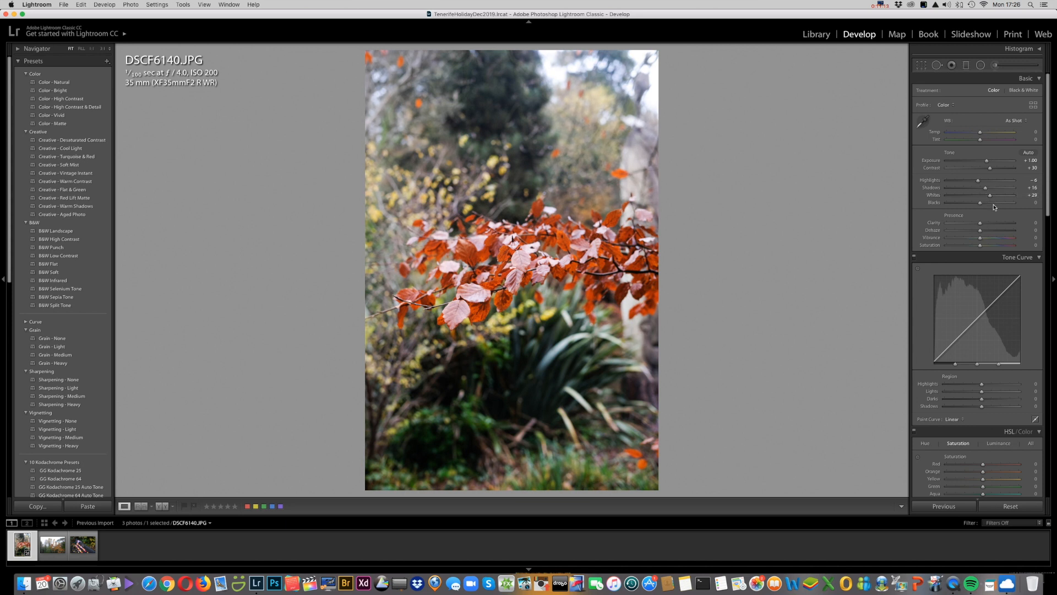
right_click(934, 208)
click(918, 185)
click(981, 203)
mouse_move(981, 205)
mouse_down()
mouse_move(1018, 207)
mouse_move(952, 206)
mouse_move(1004, 209)
mouse_move(990, 208)
mouse_up()
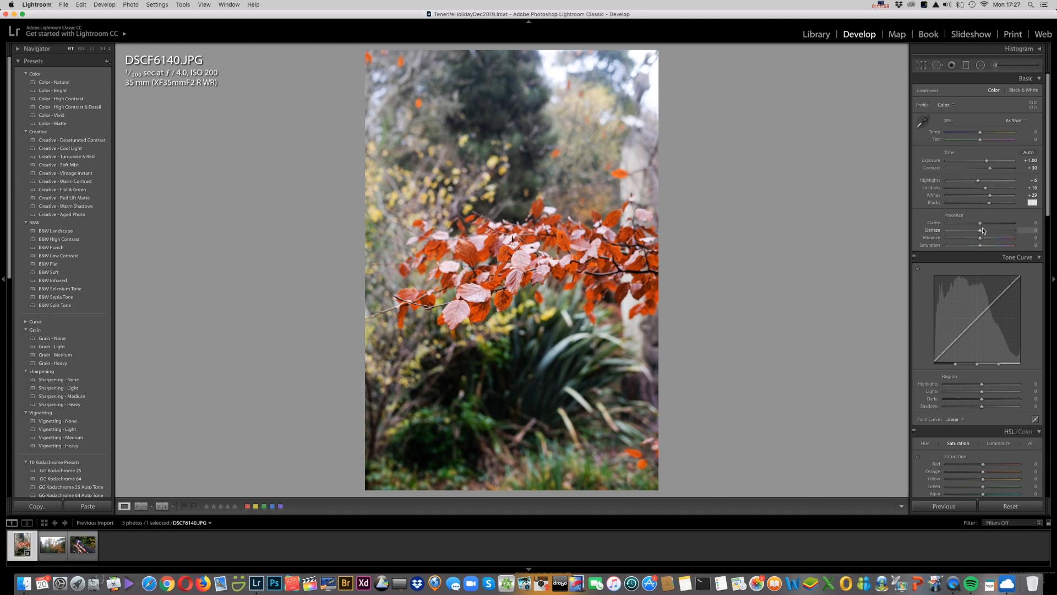
Try both extremes of Clarity before setting it to +35, and set Dehaze to +6
drag(980, 224, 1016, 227)
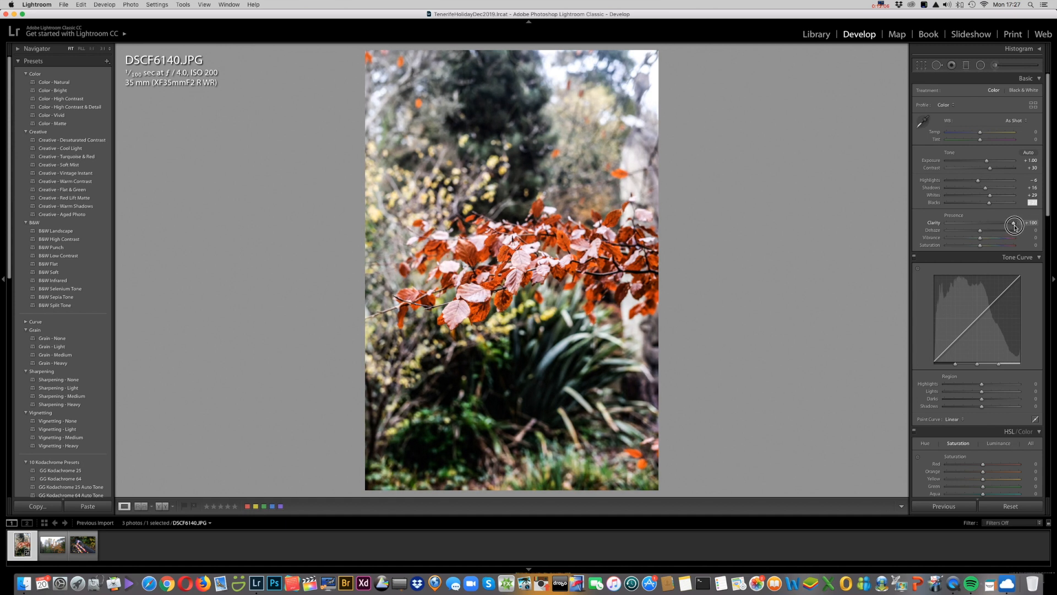
drag(1015, 228, 1016, 227)
drag(1015, 227, 940, 223)
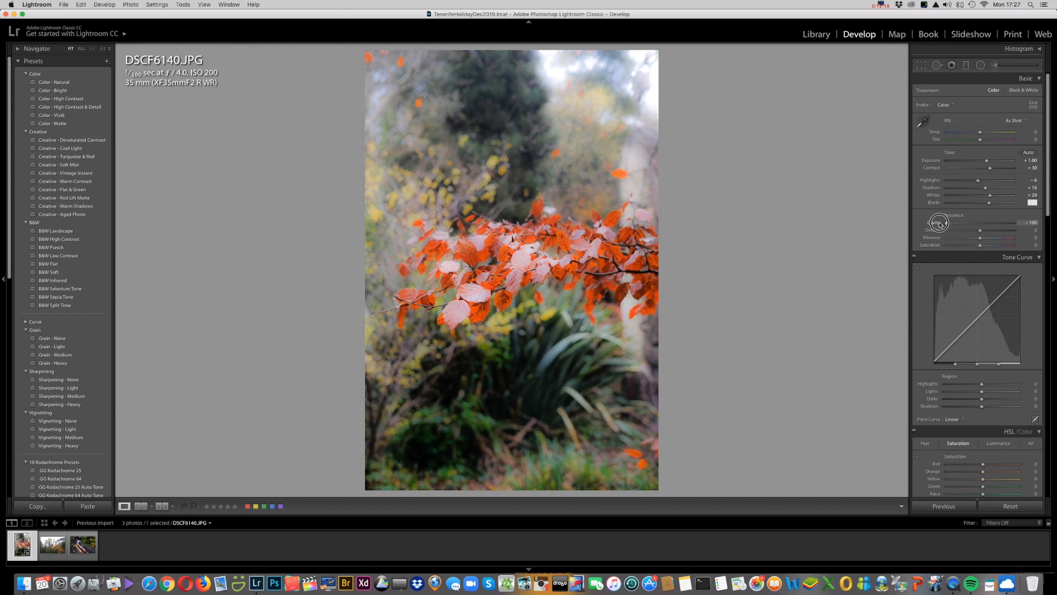
drag(941, 224, 992, 225)
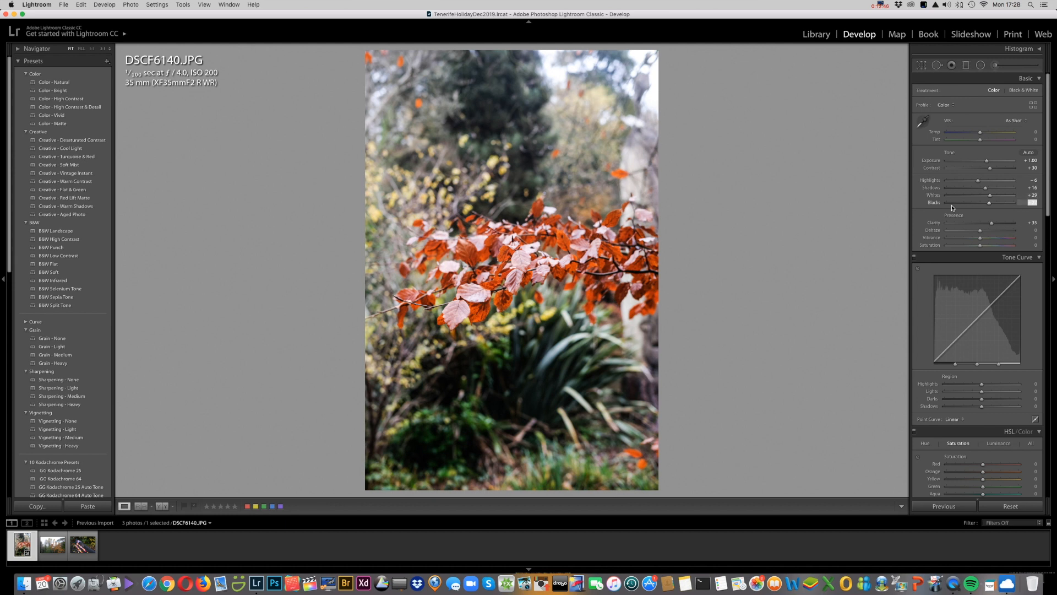
click(981, 231)
mouse_move(981, 232)
mouse_down()
mouse_move(942, 231)
mouse_move(1017, 238)
mouse_move(973, 235)
mouse_up()
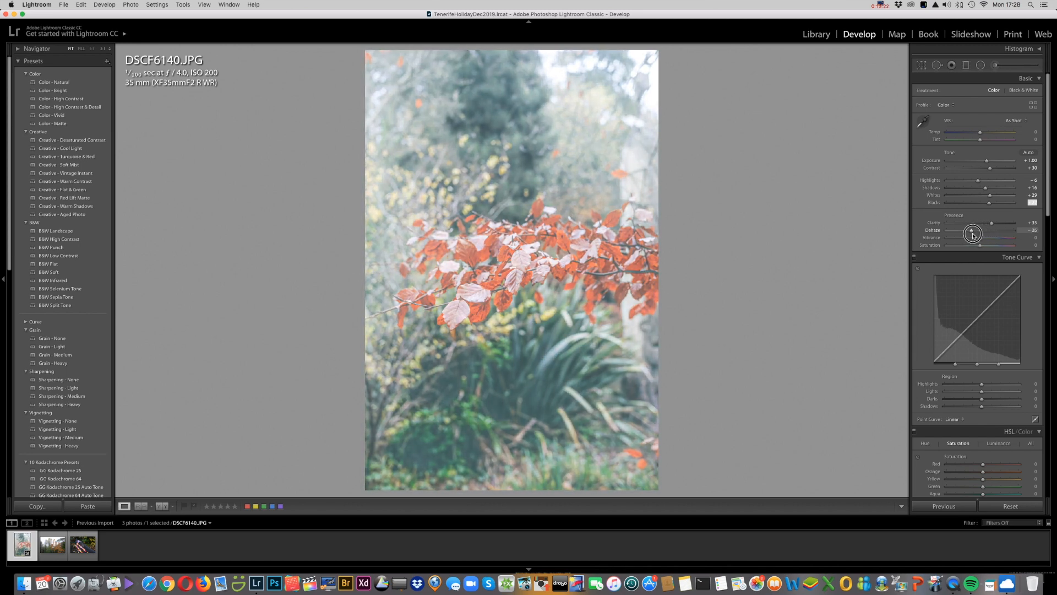
drag(973, 235, 983, 236)
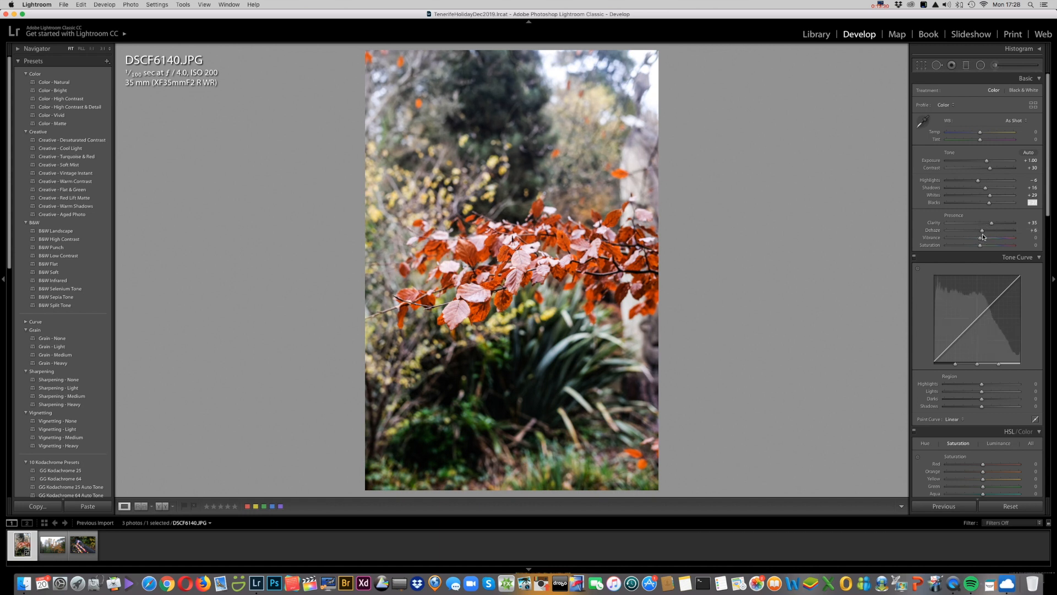
Test strong and weak colour intensity, settling on Vibrance +15 and Saturation +11
drag(980, 238, 1015, 244)
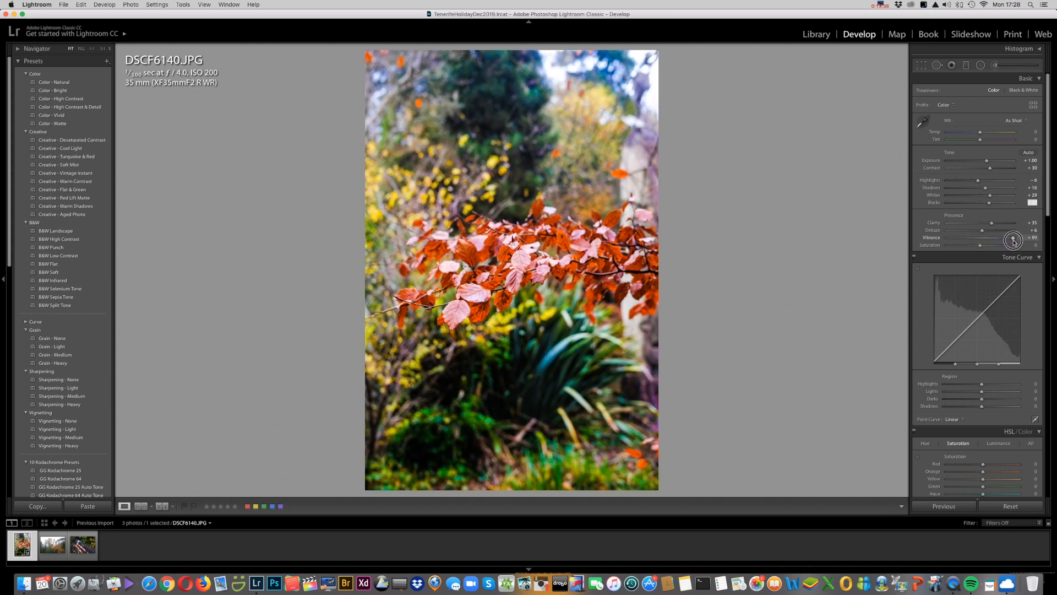
drag(1014, 241, 935, 245)
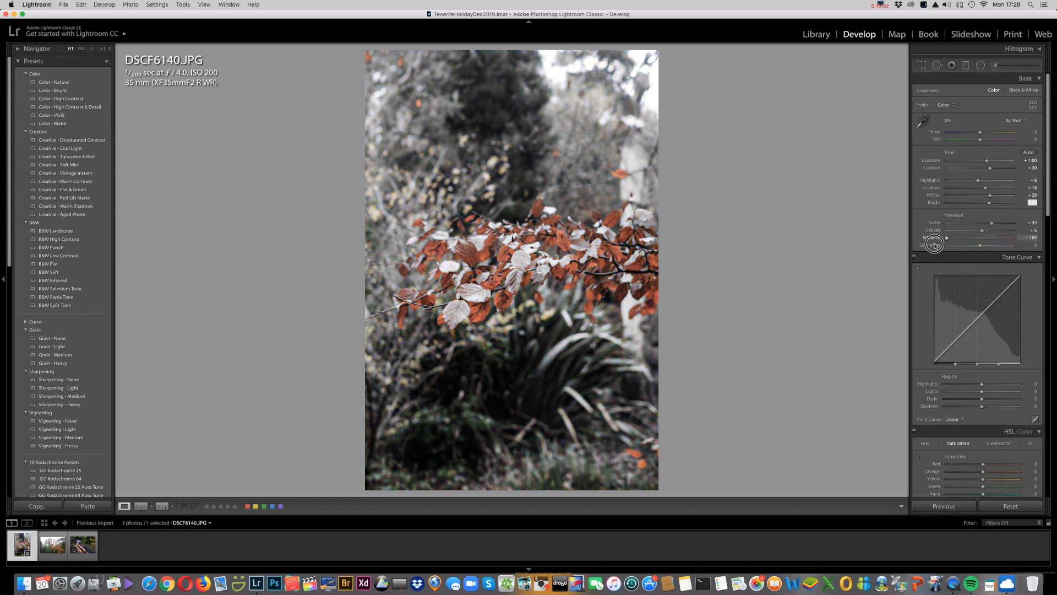
drag(935, 245, 985, 243)
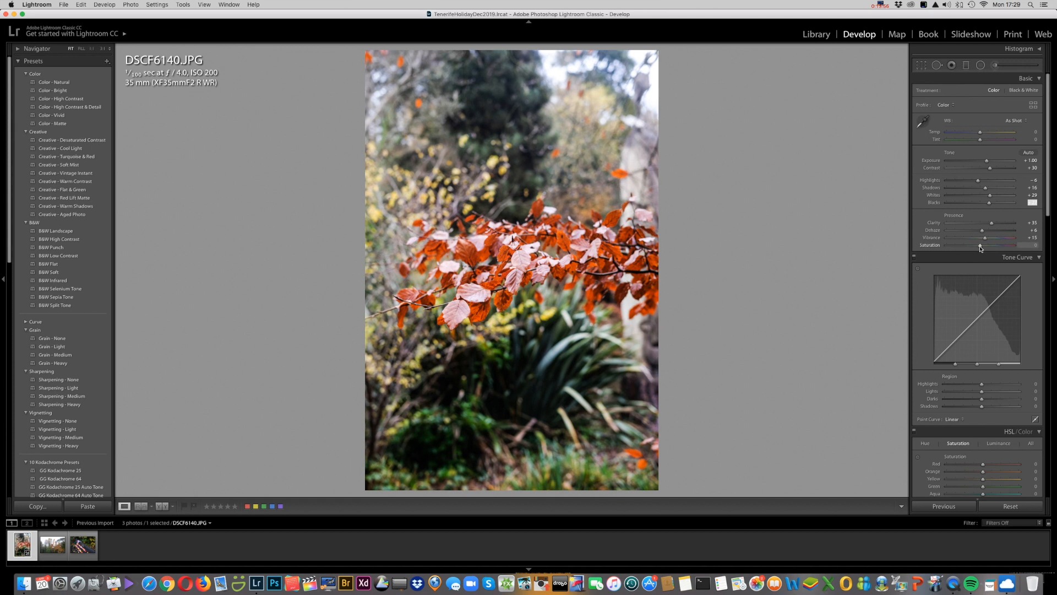
drag(981, 247, 945, 249)
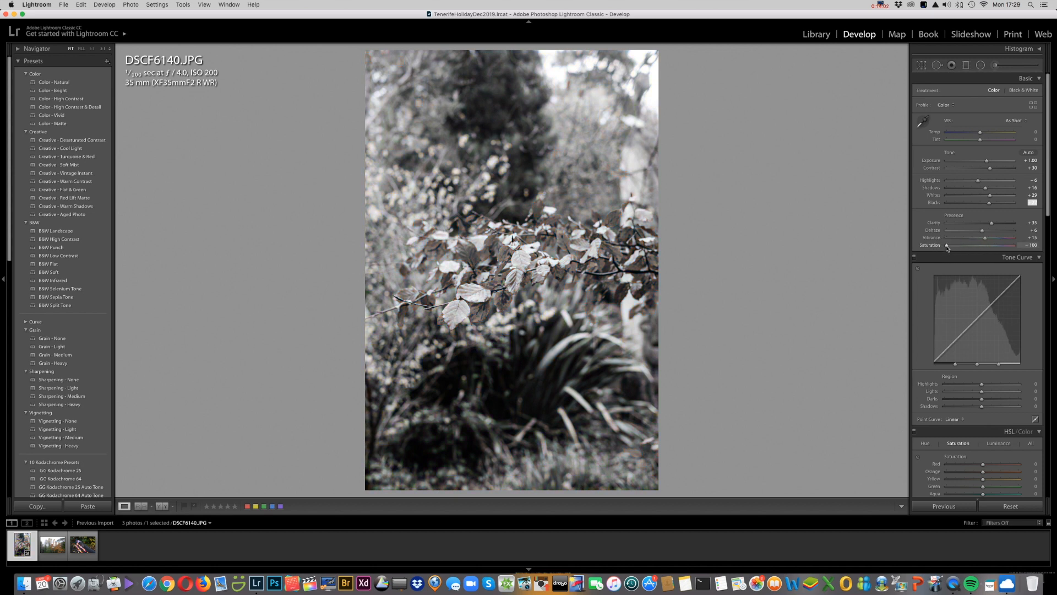
drag(947, 248, 985, 248)
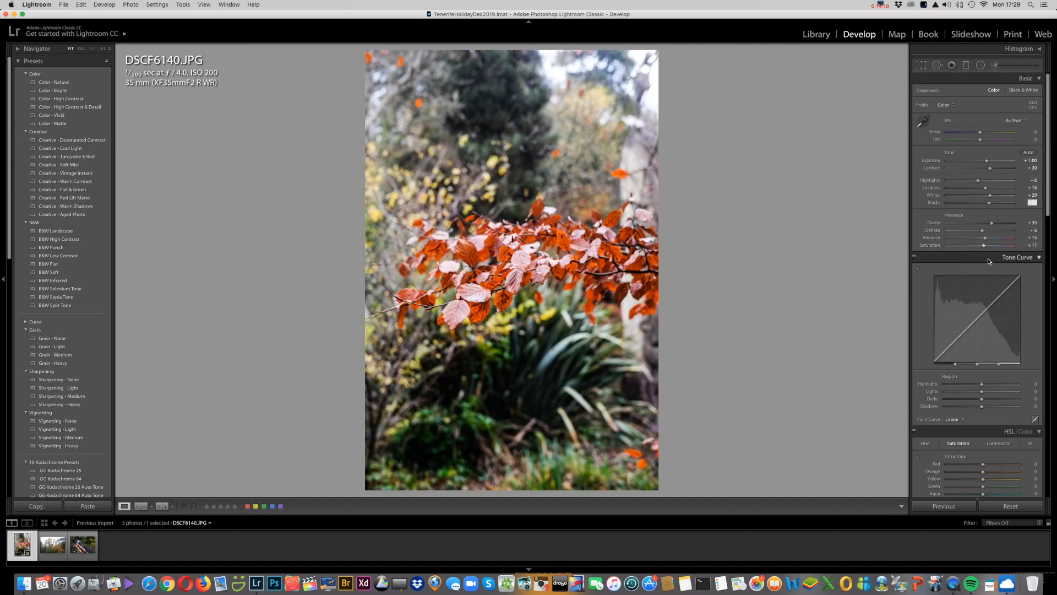
Adjust the Tone Curve regions to Highlights +10, Lights -11, Darks +26 and Shadows +12
drag(1049, 215, 1050, 247)
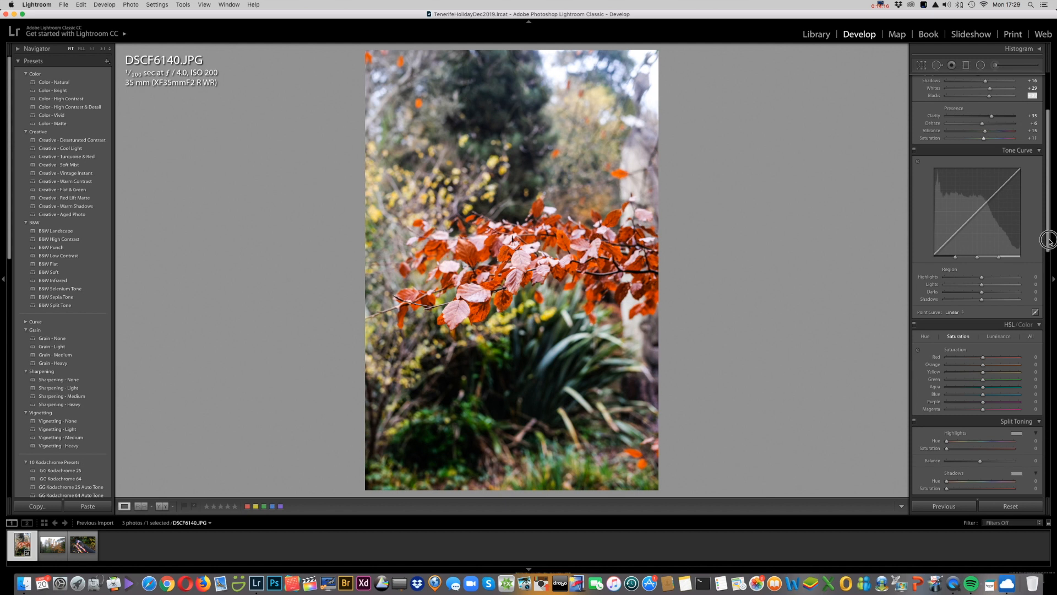
scroll(1006, 258, down, 3)
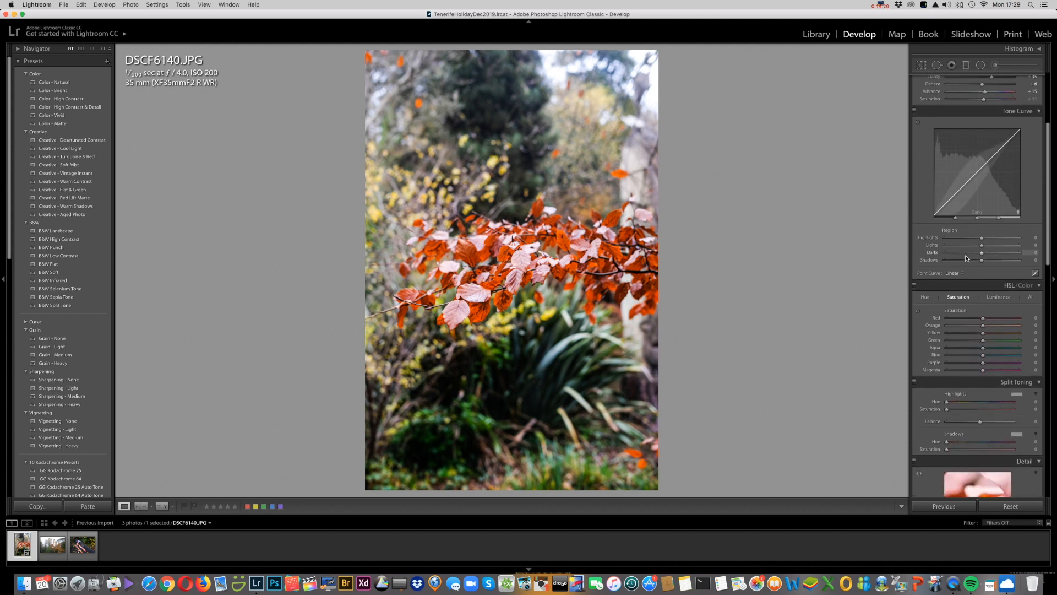
mouse_move(982, 241)
mouse_down()
mouse_move(994, 240)
mouse_move(971, 240)
mouse_move(998, 246)
mouse_move(968, 247)
mouse_move(978, 248)
mouse_up()
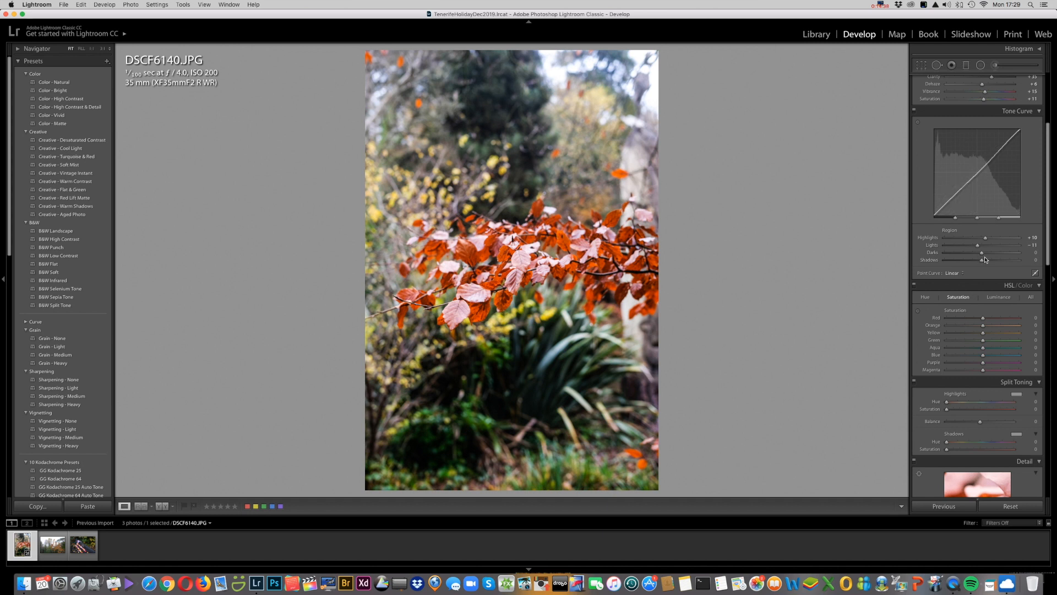
drag(984, 256, 992, 256)
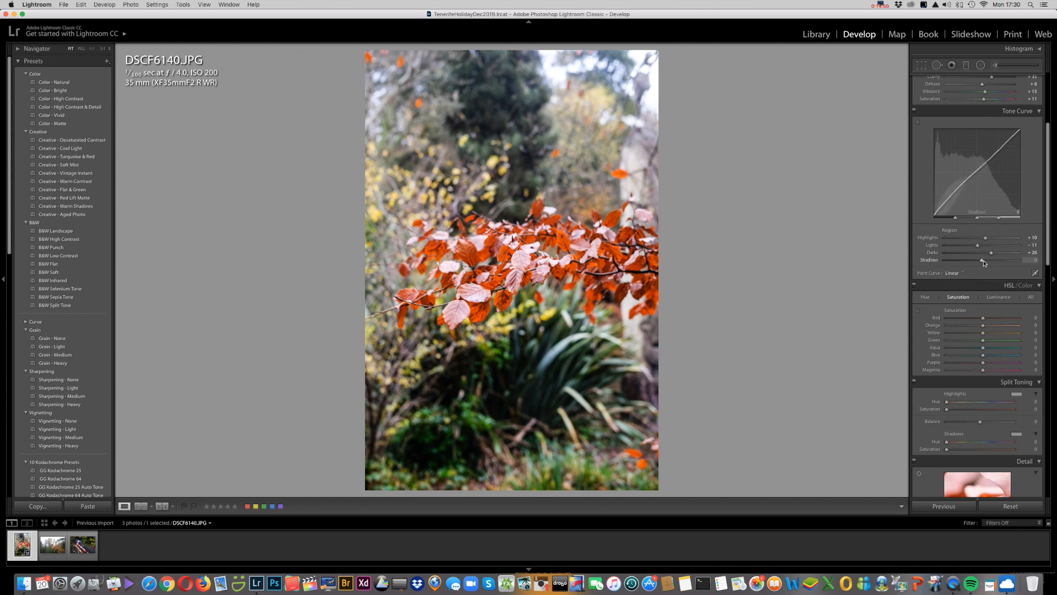
drag(984, 263, 987, 263)
Raise the HSL saturation of Red to +20, Orange to +7 and Green to +51
scroll(1049, 261, down, 5)
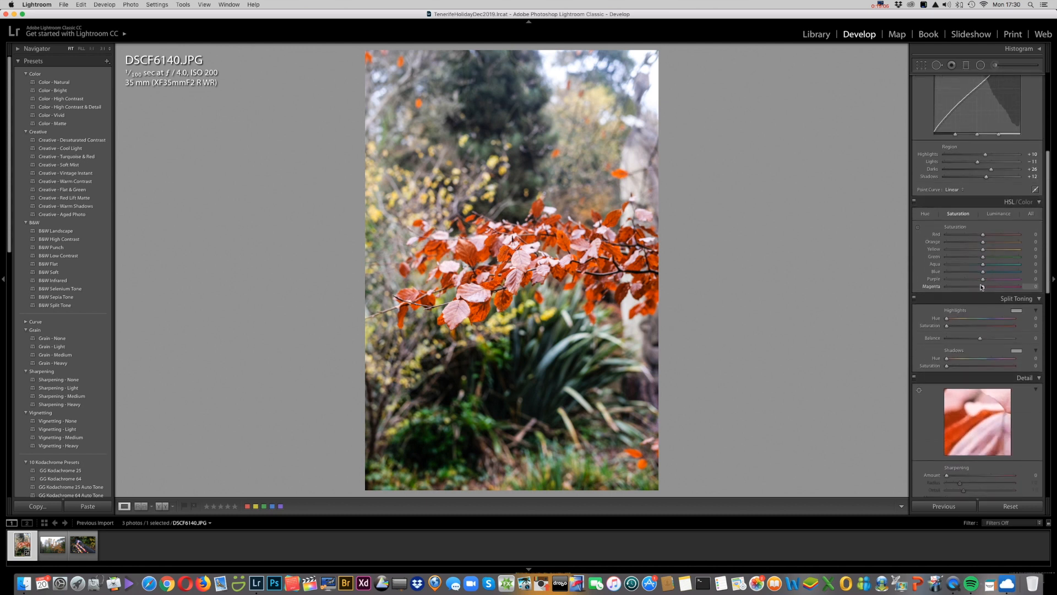
click(985, 244)
mouse_move(985, 245)
mouse_down()
mouse_move(1018, 245)
mouse_move(947, 245)
mouse_move(1002, 248)
mouse_move(989, 250)
mouse_move(985, 237)
mouse_move(1020, 237)
mouse_move(930, 246)
mouse_move(1025, 247)
mouse_move(989, 249)
mouse_up()
mouse_move(983, 257)
mouse_down()
mouse_move(1025, 261)
mouse_move(1000, 263)
mouse_up()
Sharpen the photo with Amount 81, Radius 1.5, Detail 59 and Masking 58
drag(1047, 273, 1047, 287)
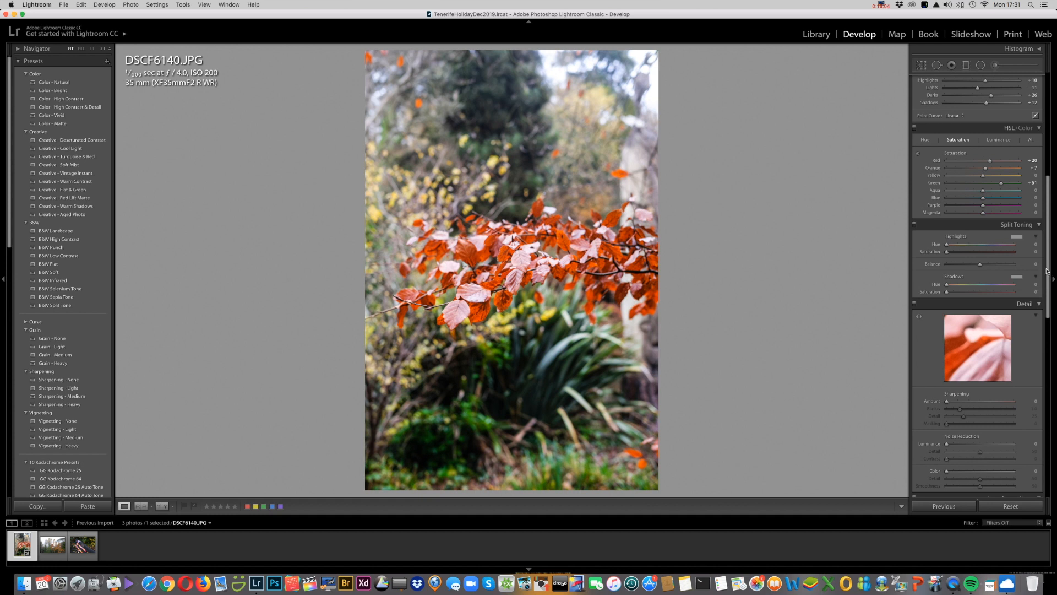
drag(1049, 268, 1048, 307)
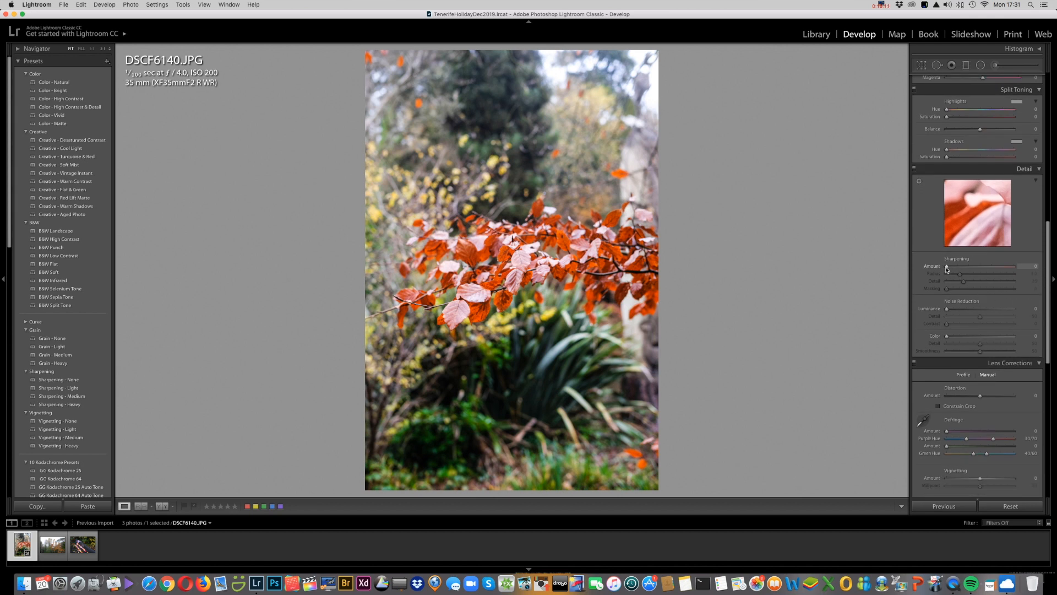
drag(946, 268, 984, 271)
drag(962, 276, 984, 291)
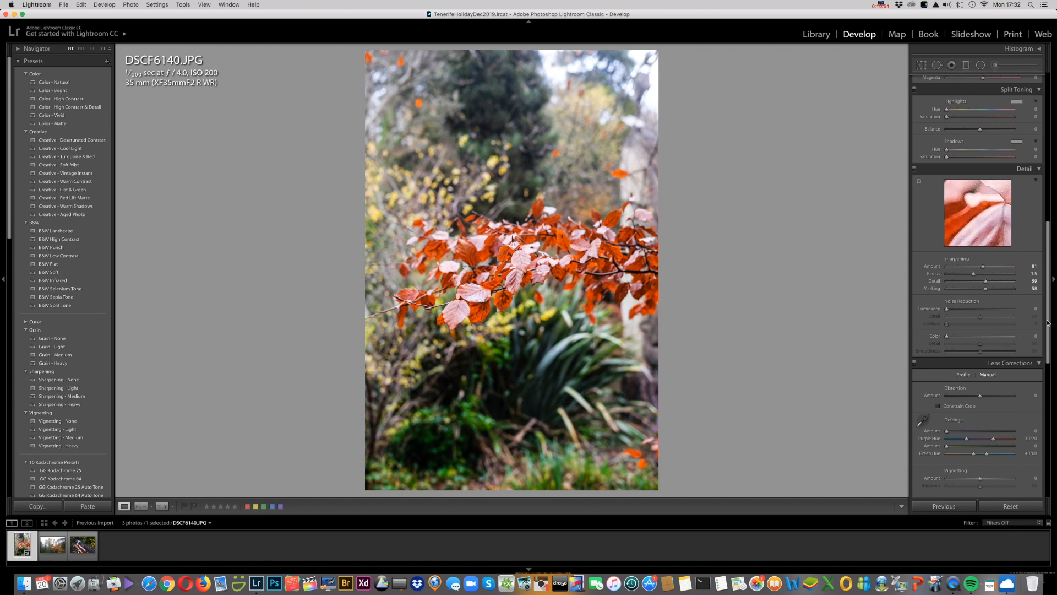
Set the Luminance noise reduction to 10 and inspect the dark foliage below the leaves up close
scroll(1049, 323, down, 2)
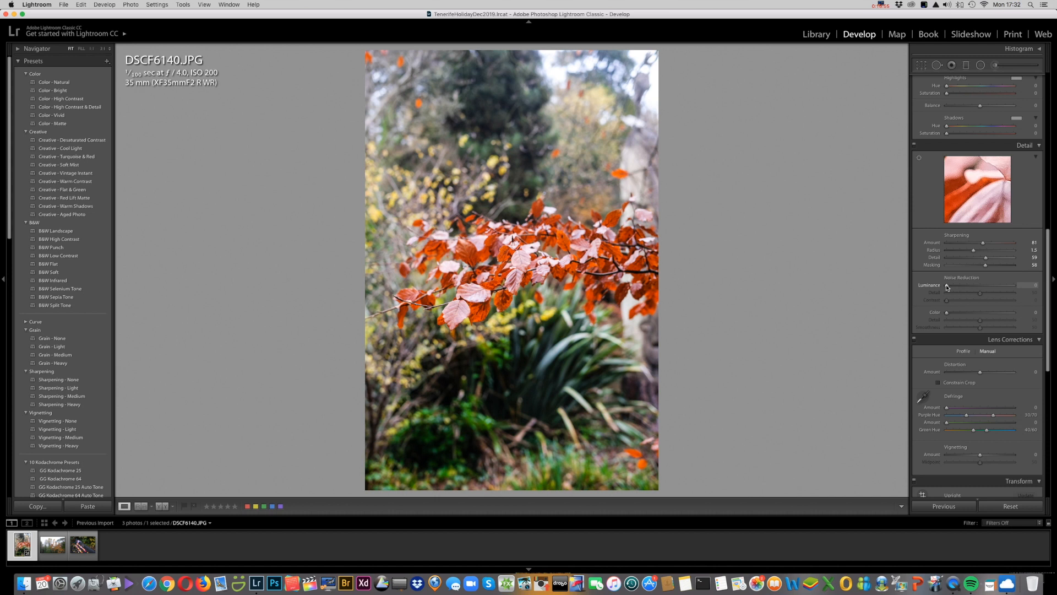
drag(948, 287, 948, 286)
drag(953, 286, 953, 286)
drag(953, 286, 954, 287)
click(524, 366)
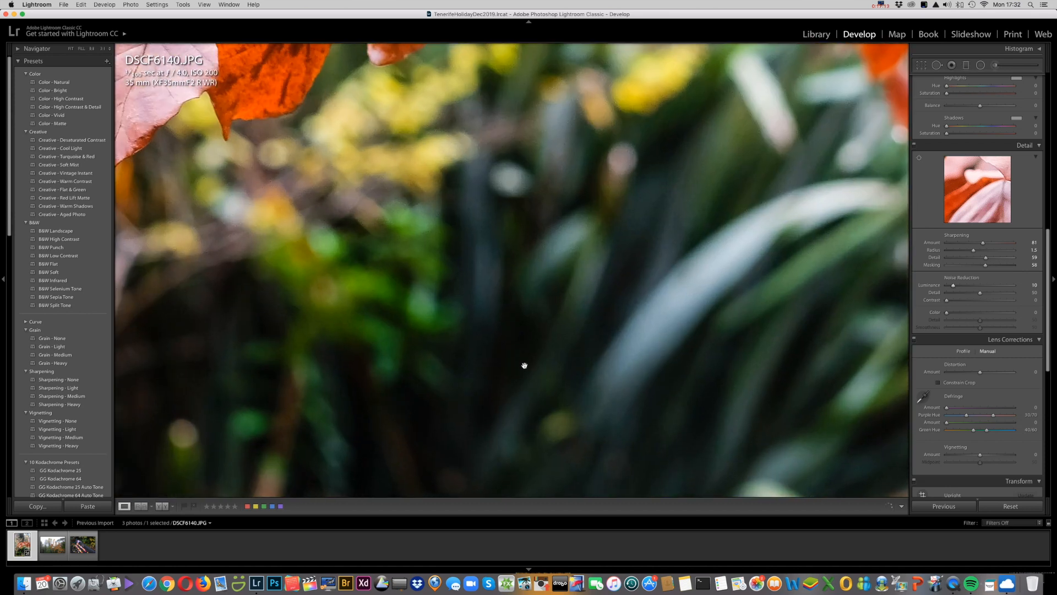
drag(524, 369, 531, 311)
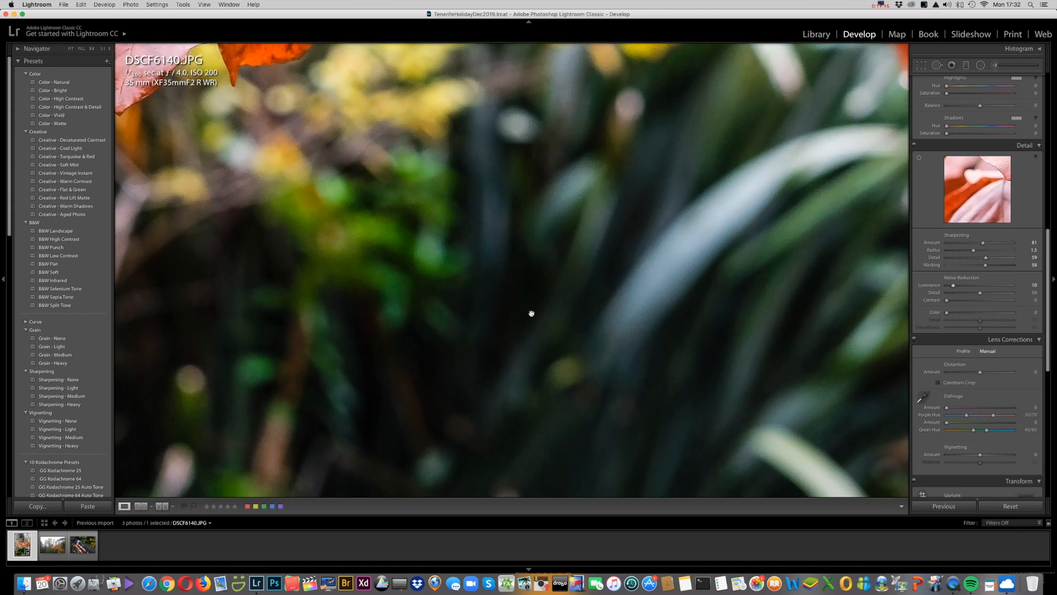
drag(486, 292, 477, 247)
drag(441, 314, 504, 325)
Compare strong and zero Luminance noise reduction on the enlarged foliage, set it to 57, and return to the full photo
click(953, 286)
drag(954, 287, 1011, 289)
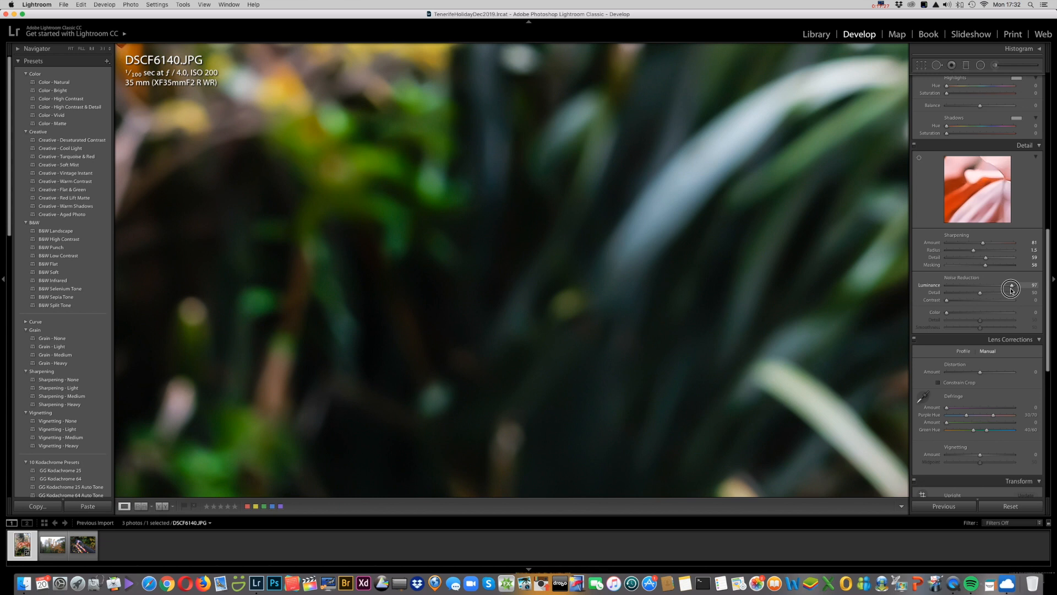
drag(1012, 291, 936, 290)
click(946, 287)
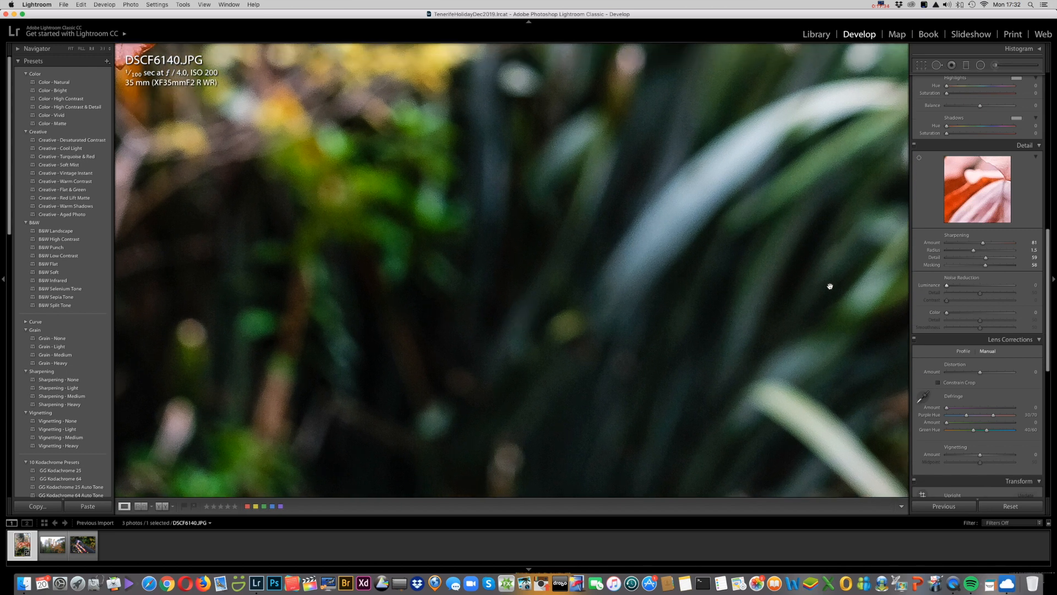
drag(947, 286, 1004, 289)
drag(1004, 289, 986, 287)
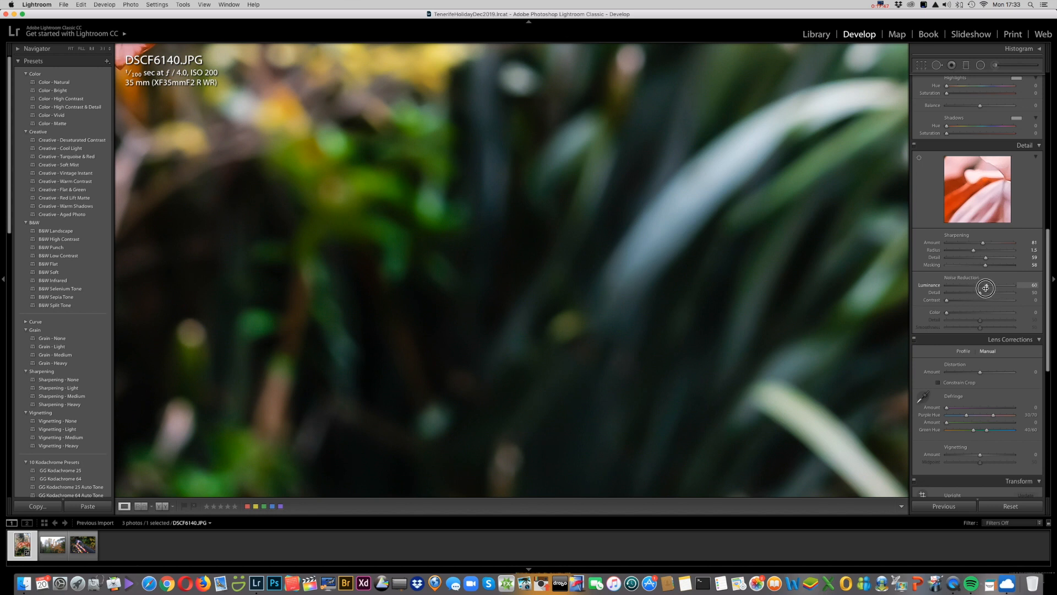
drag(985, 288, 984, 288)
click(559, 296)
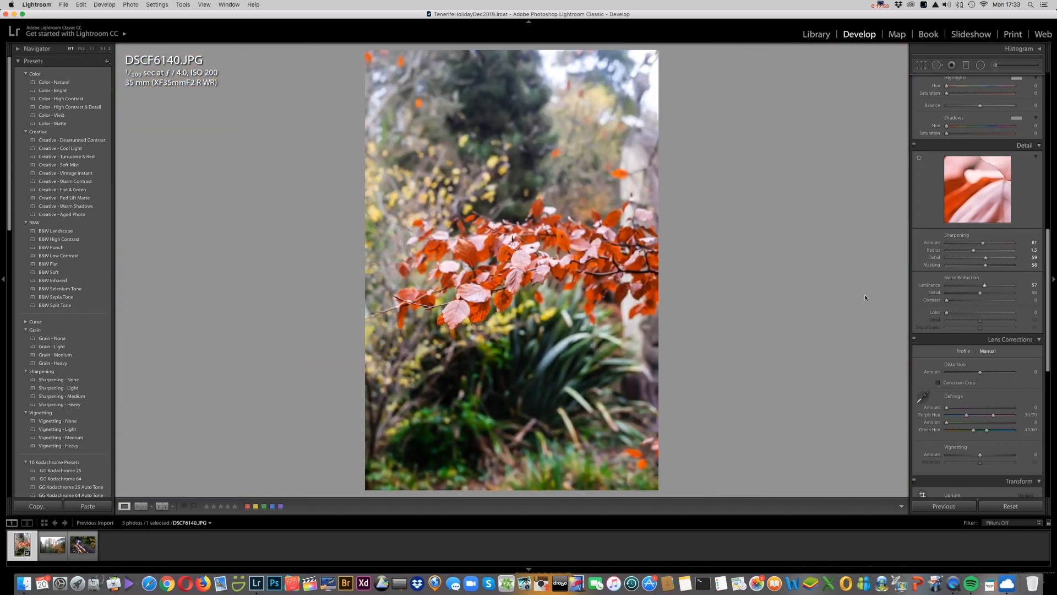
Fine-tune the Luminance noise reduction while viewing the whole photo
drag(985, 287, 984, 286)
drag(985, 286, 988, 286)
mouse_move(982, 297)
mouse_down()
mouse_move(994, 296)
mouse_move(947, 296)
mouse_move(1014, 304)
mouse_move(982, 304)
mouse_up()
Compare the photo before and after side by side, then reduce Exposure to +0.41 and lower Highlights further
drag(1048, 319, 1050, 139)
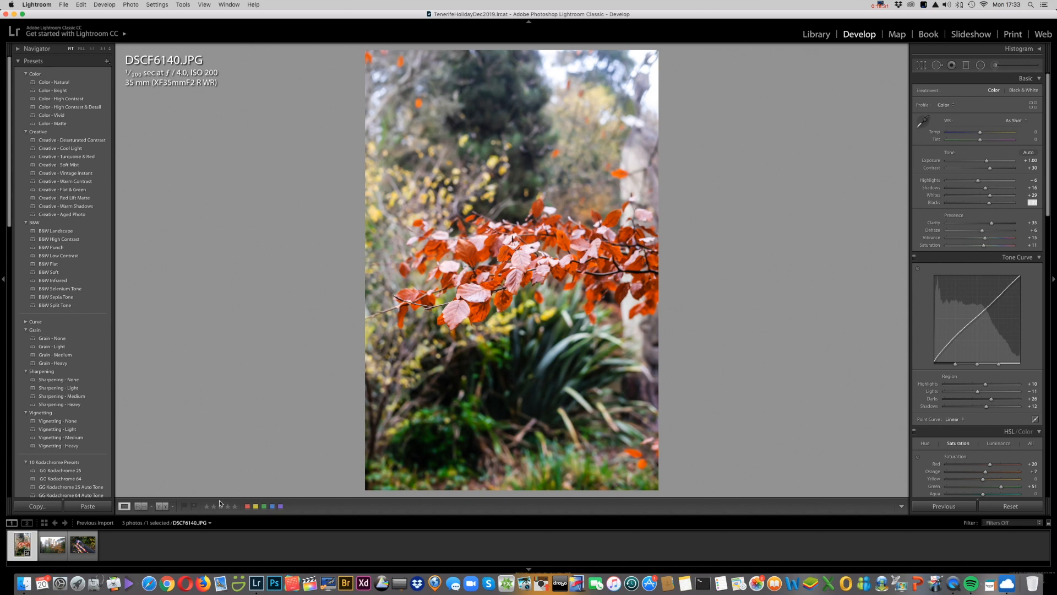
click(165, 510)
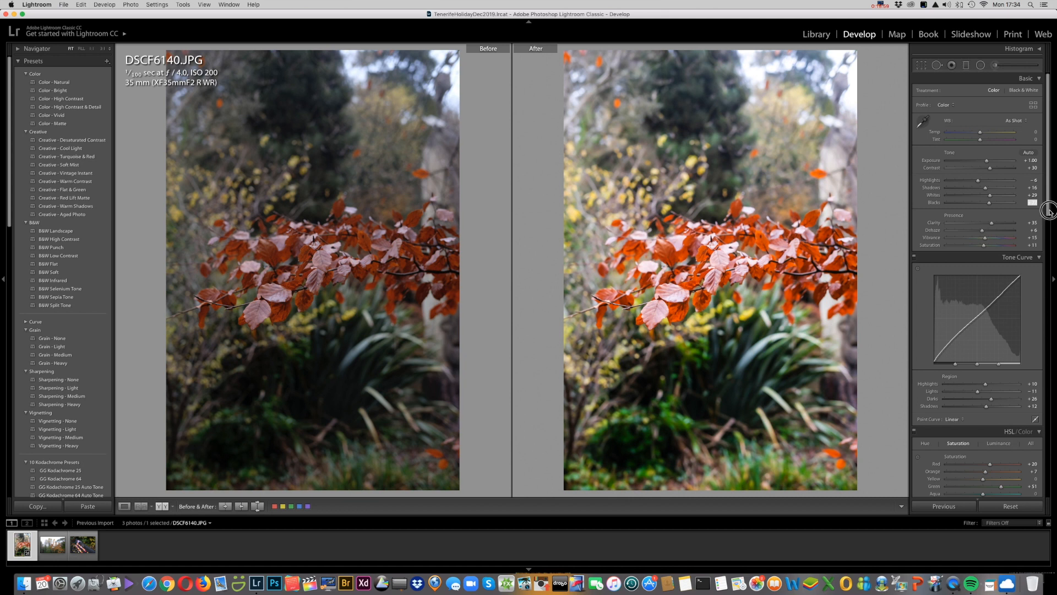
click(985, 161)
drag(985, 160, 985, 161)
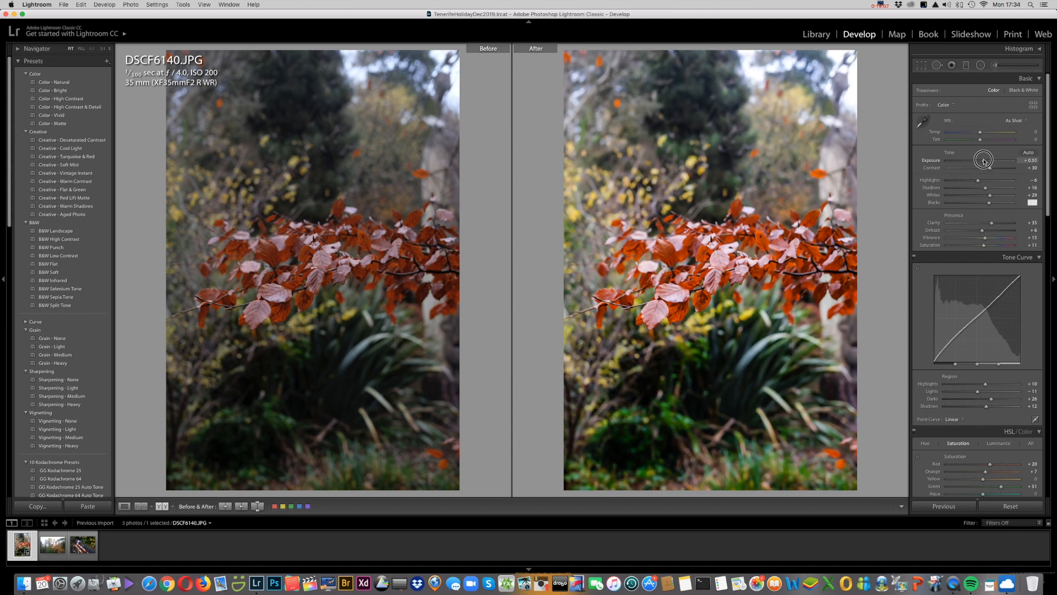
drag(984, 160, 983, 160)
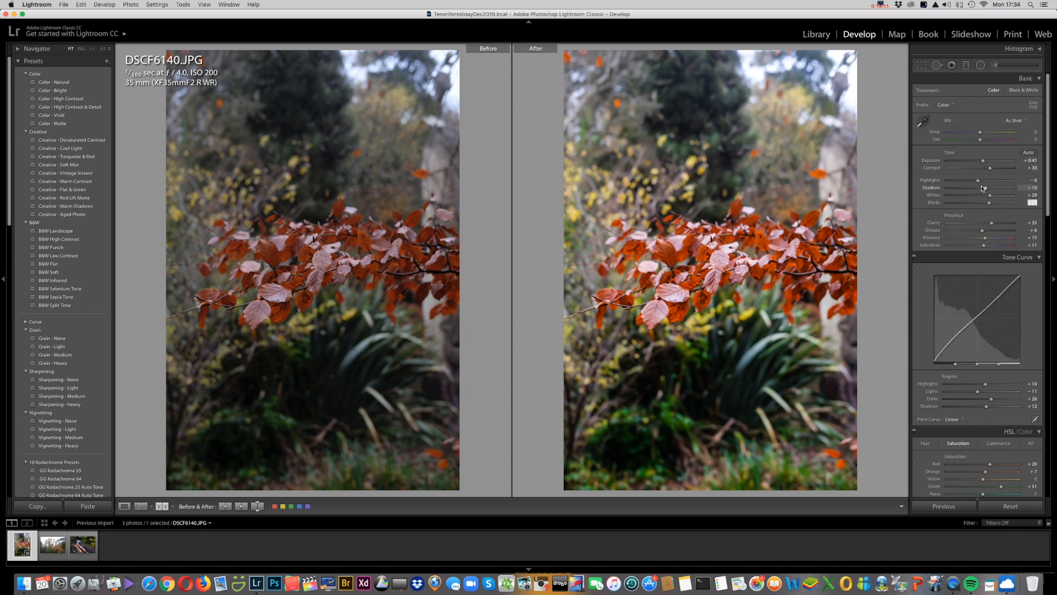
drag(979, 183, 973, 180)
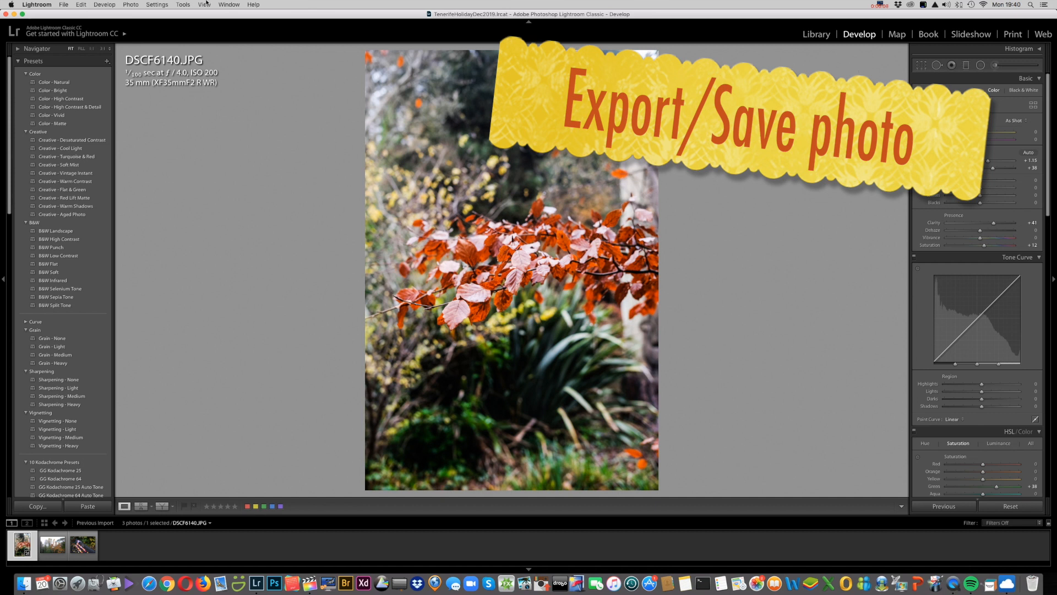
Open the export settings for the edited leaf photo and move the dialog aside
click(68, 6)
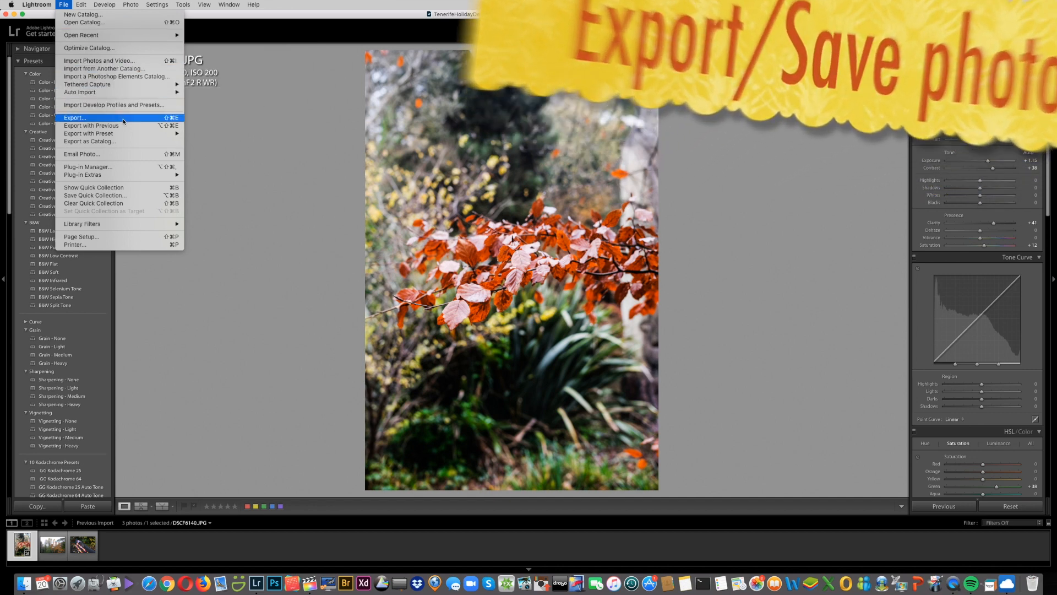
click(124, 119)
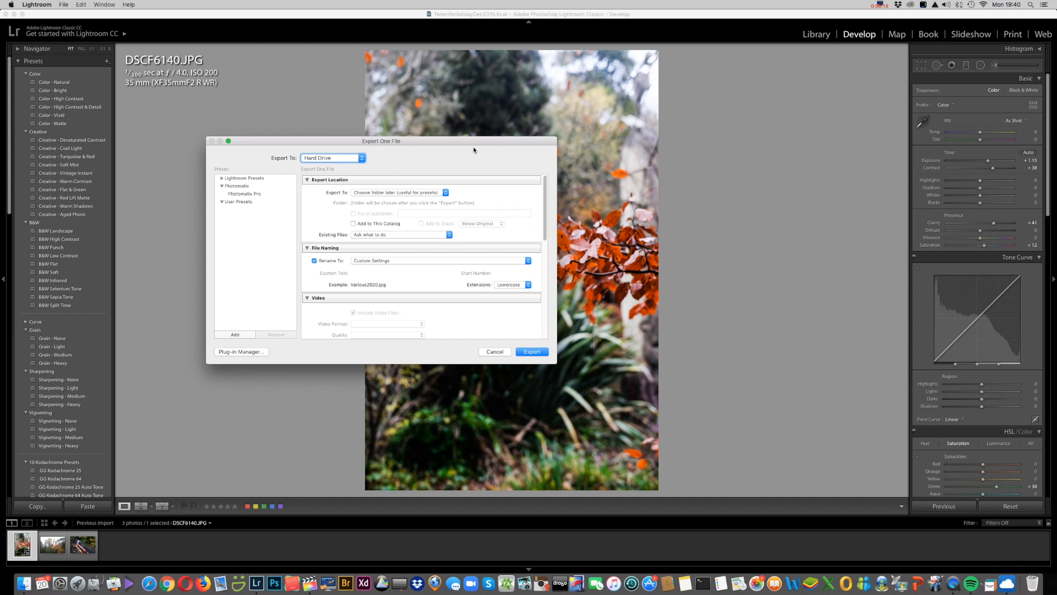
drag(458, 138, 392, 123)
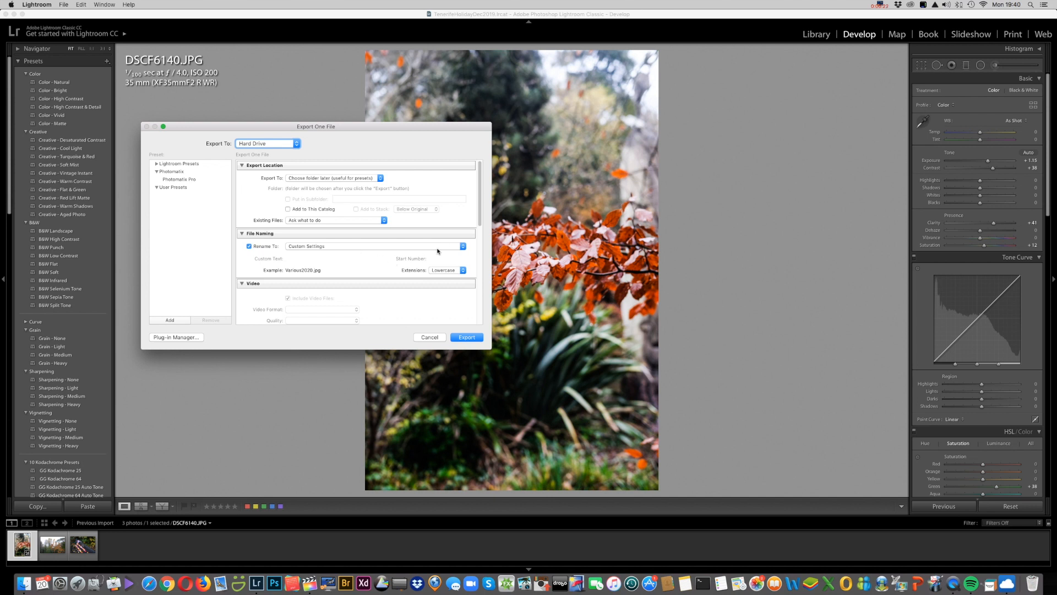
Edit the export filename template, replacing its text with the custom name Leaves
click(463, 246)
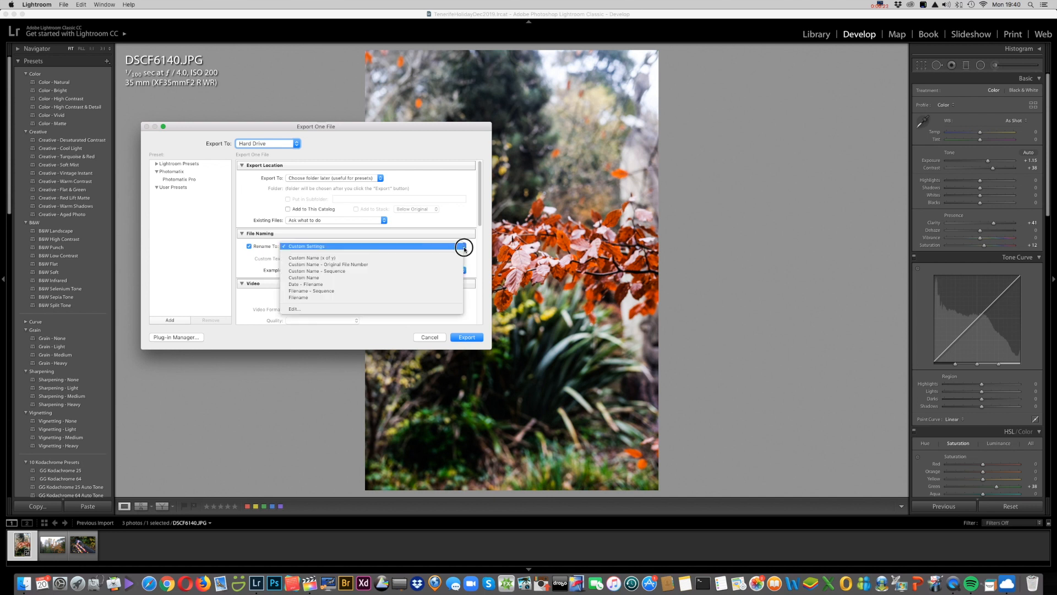
click(313, 309)
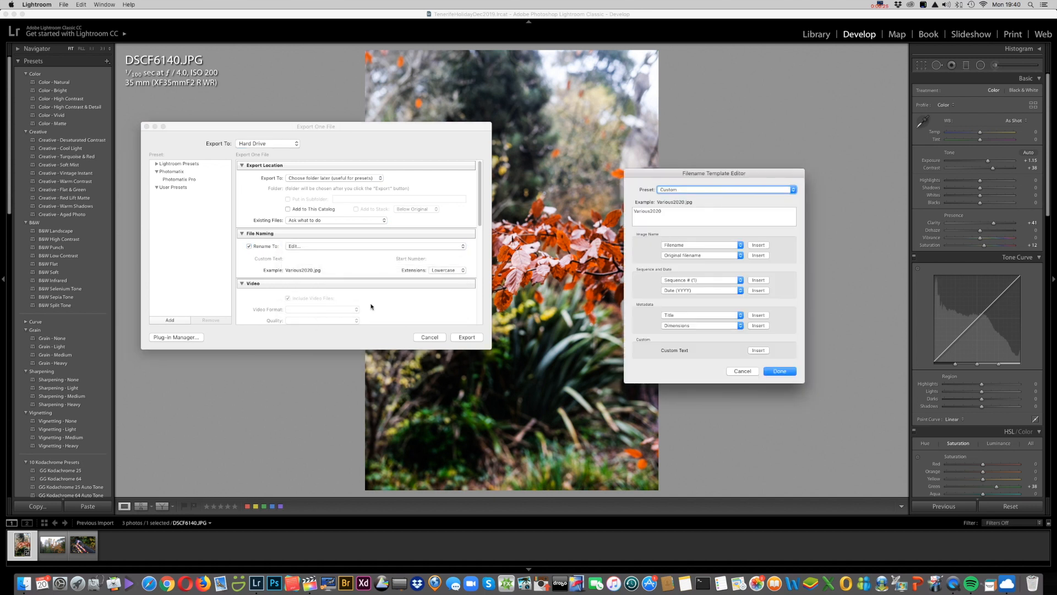
click(664, 211)
key(BackSpace)
key(BackSpace)
key(BackSpace)
key(BackSpace)
key(BackSpace)
key(BackSpace)
key(BackSpace)
key(BackSpace)
key(BackSpace)
key(BackSpace)
key(BackSpace)
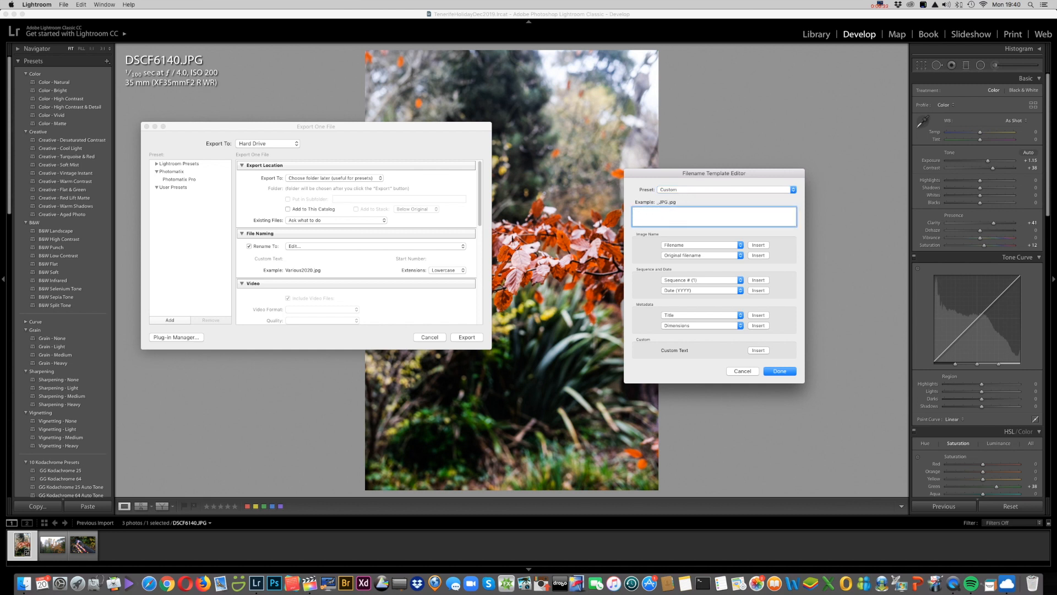
text(Leaves)
click(780, 372)
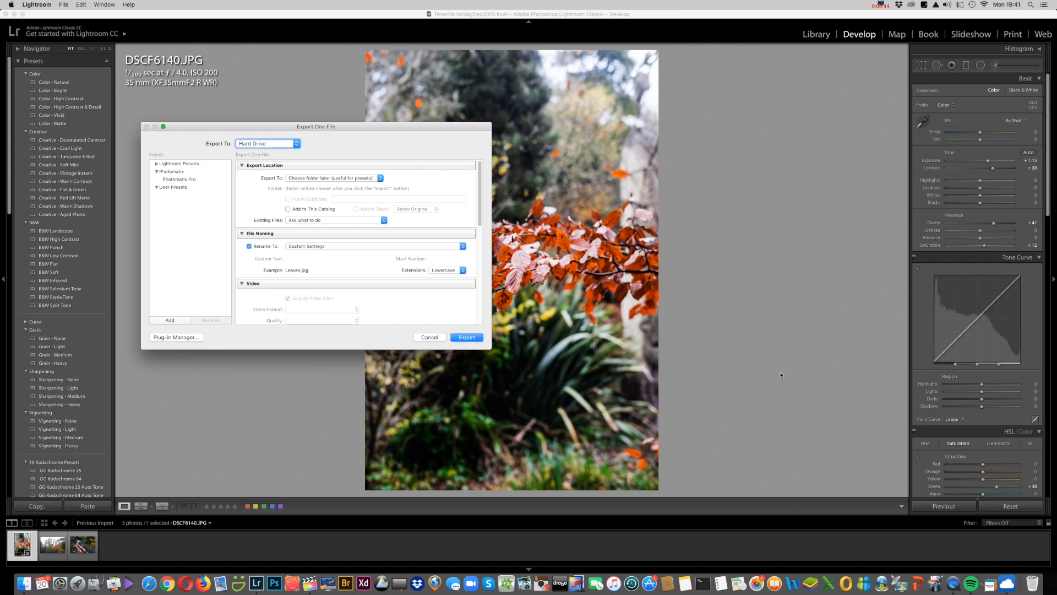
Raise the JPEG export quality to about 83 and review the sizing, sharpening, metadata, watermark and post-processing settings
click(477, 188)
drag(477, 188, 477, 233)
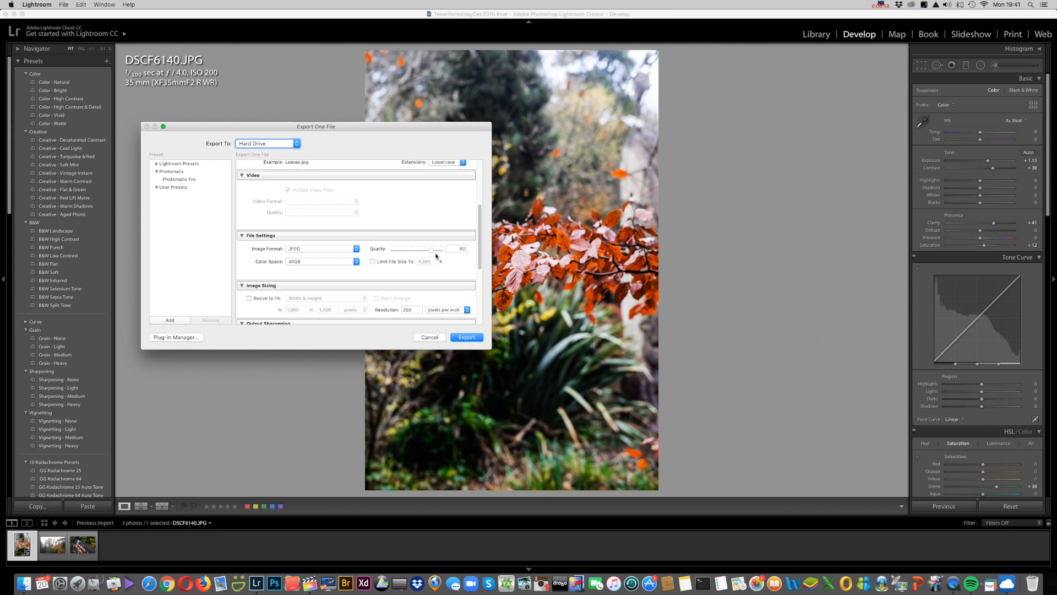
drag(431, 249, 434, 252)
scroll(479, 252, down, 2)
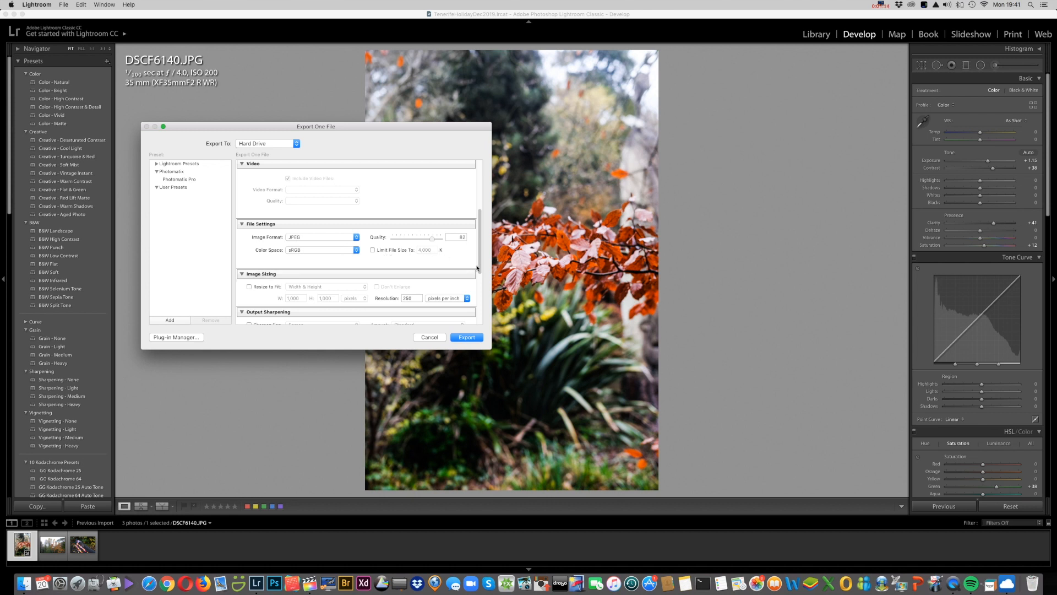
drag(479, 263, 480, 298)
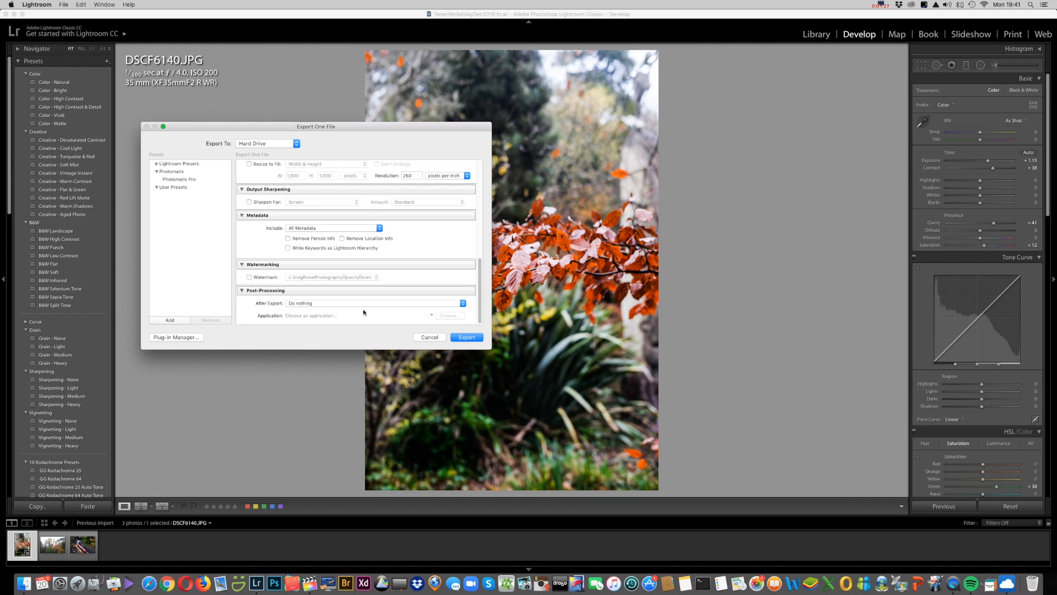
click(480, 299)
Export the photo, browsing the drive's folders and choosing Documents as the destination
click(467, 337)
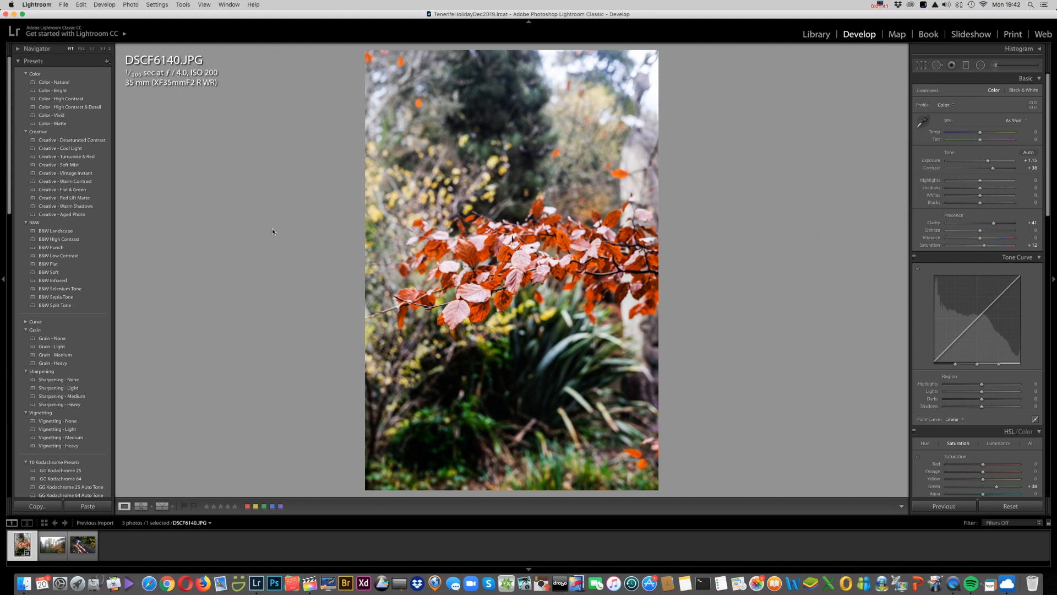
key(super+o)
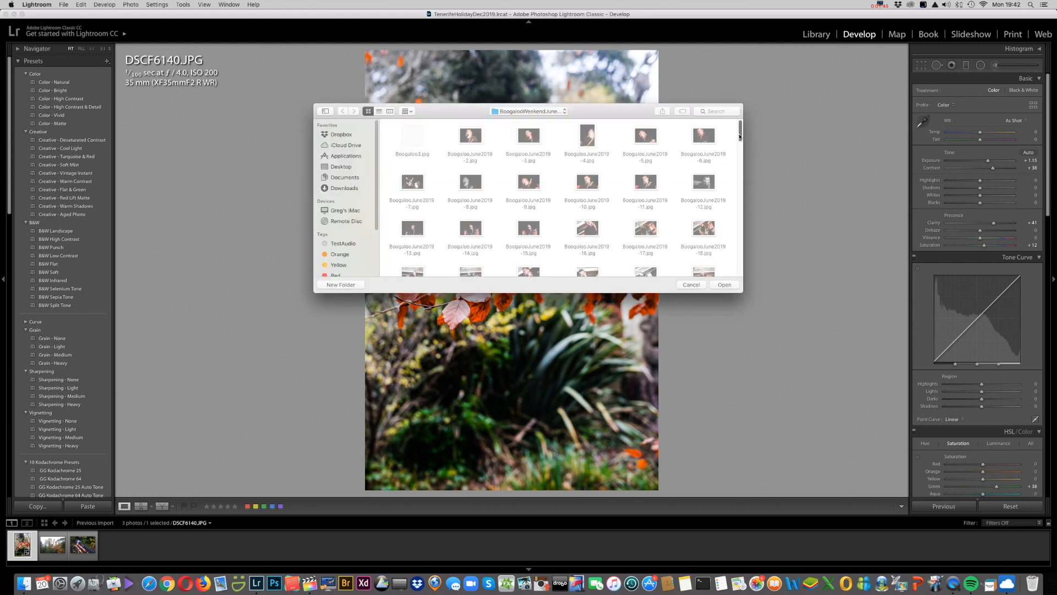
click(348, 212)
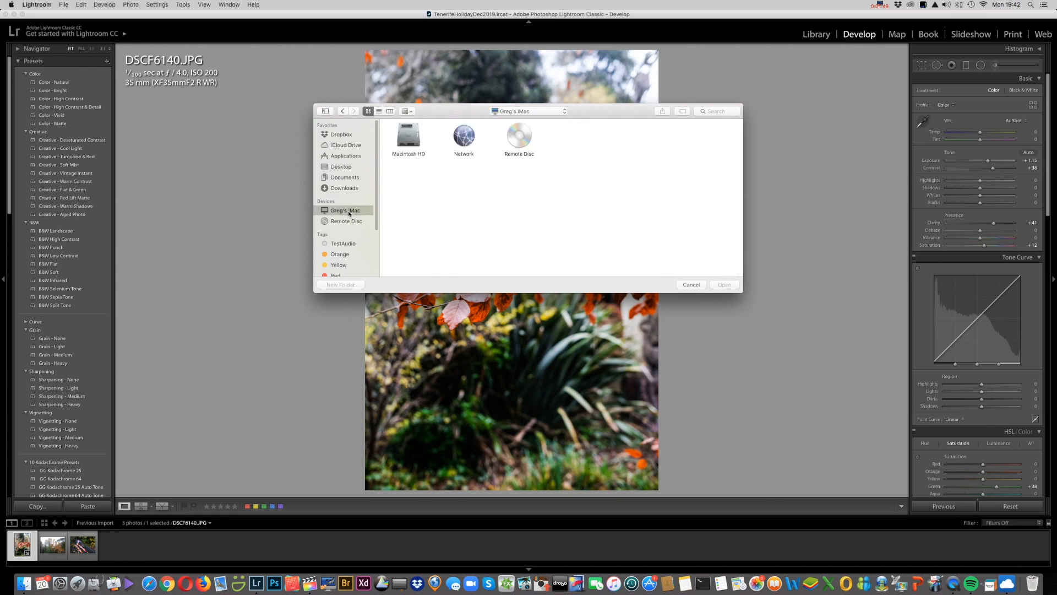
double_click(409, 137)
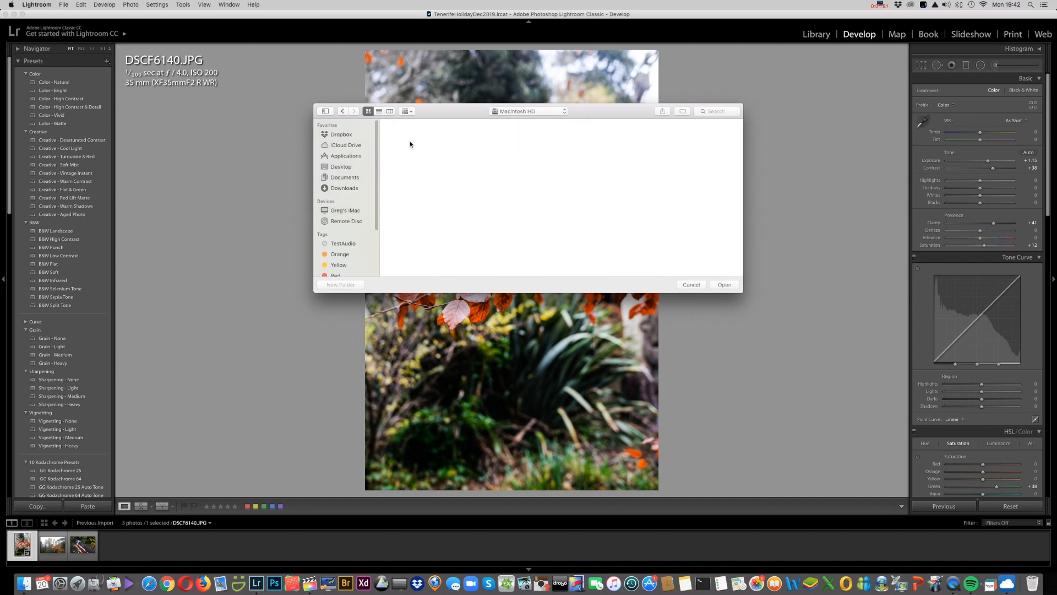
double_click(645, 182)
double_click(408, 140)
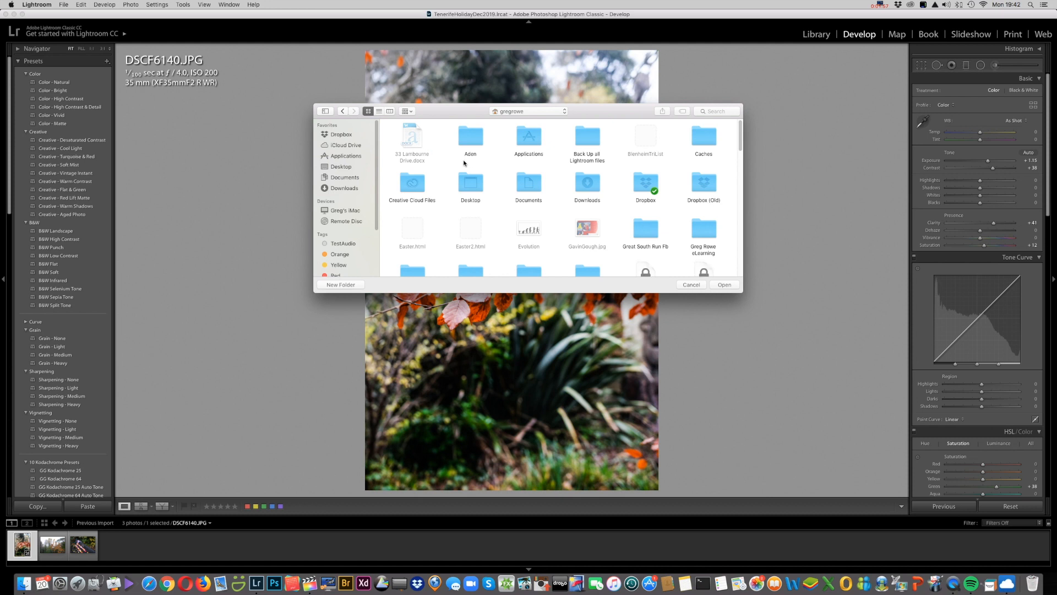
click(352, 177)
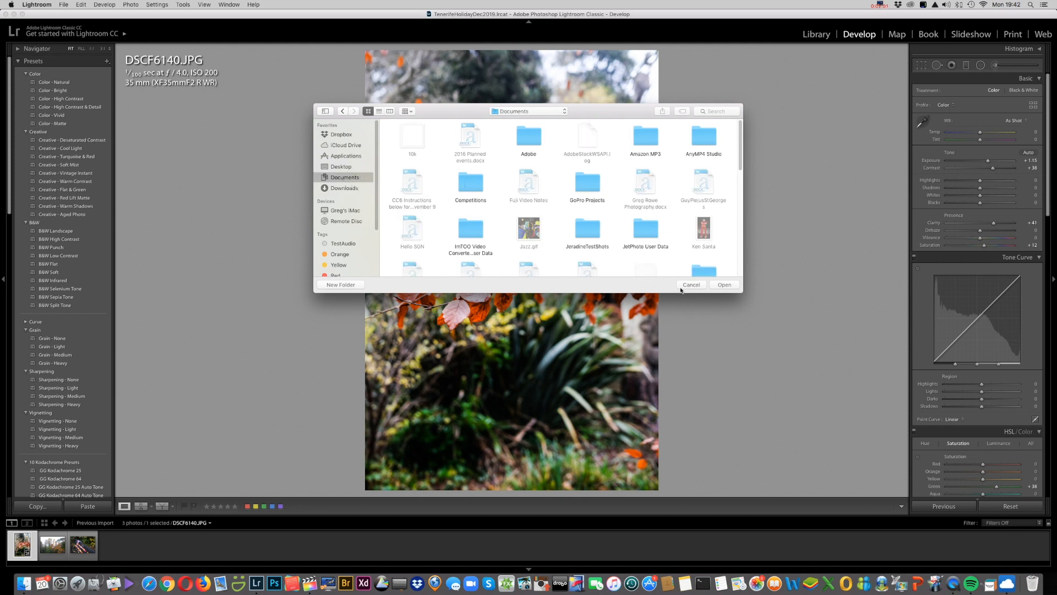
click(724, 285)
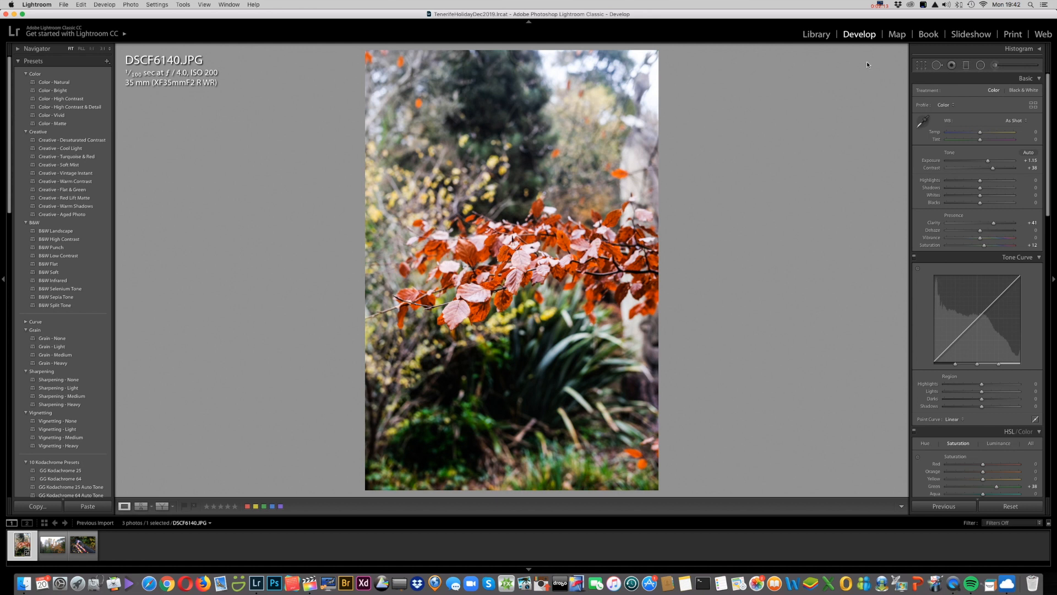
click(880, 5)
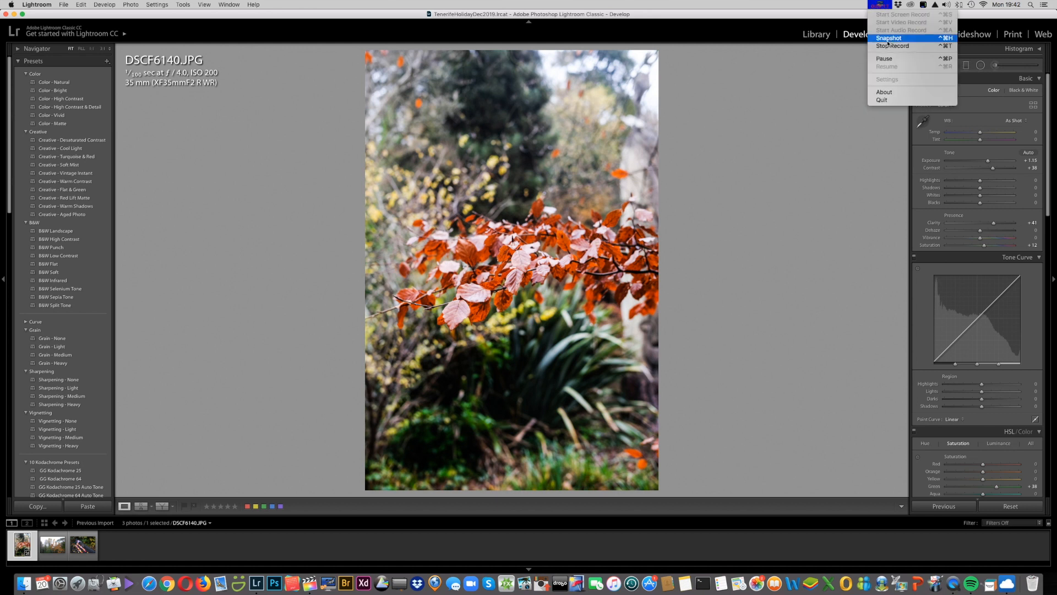